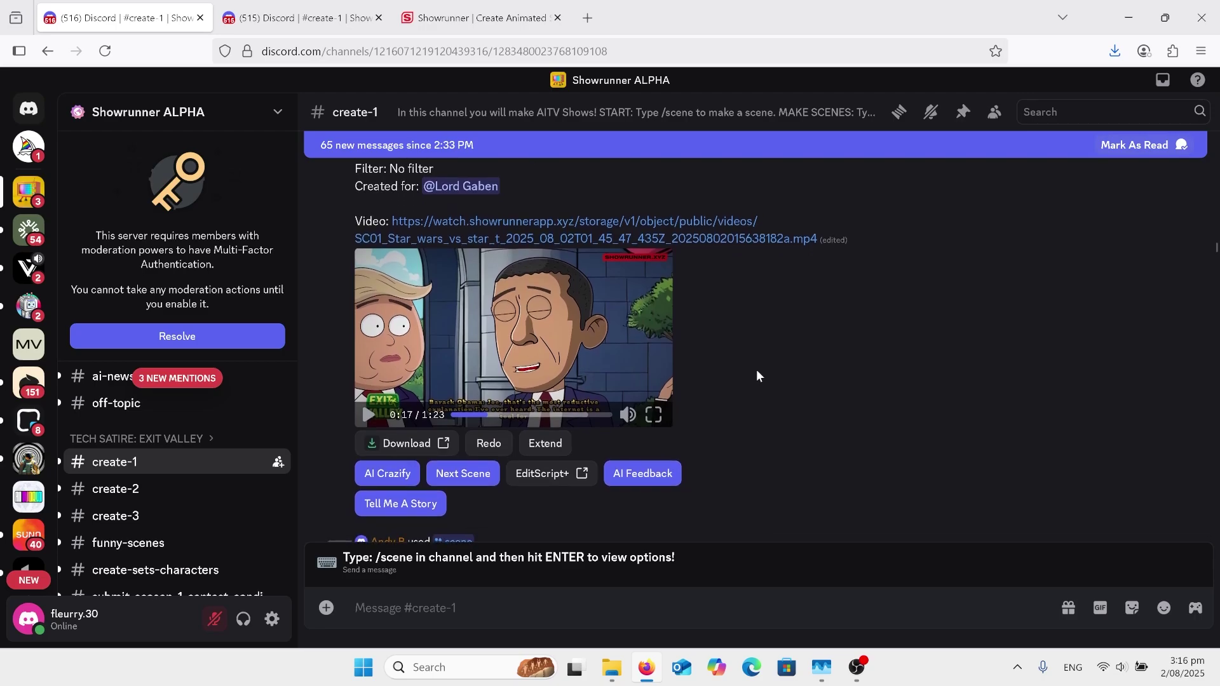
Clear the slash command, then play the Star Wars scene video and pause it at 0:42
type("/")
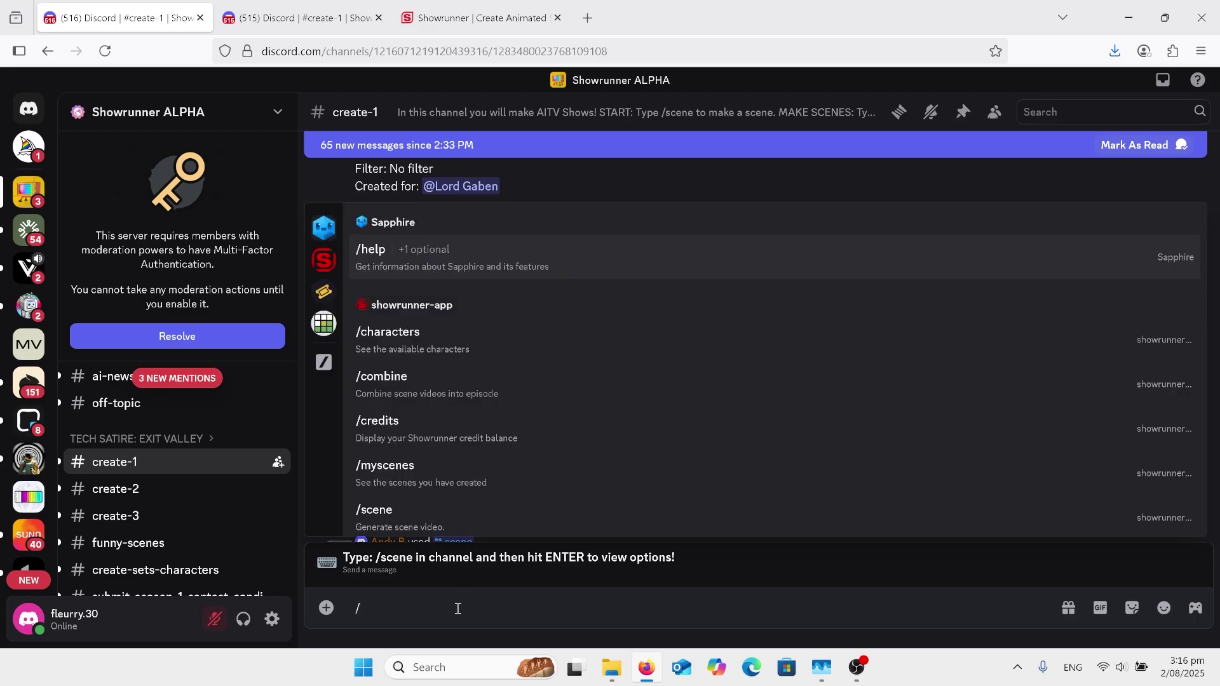
key("BackSpace")
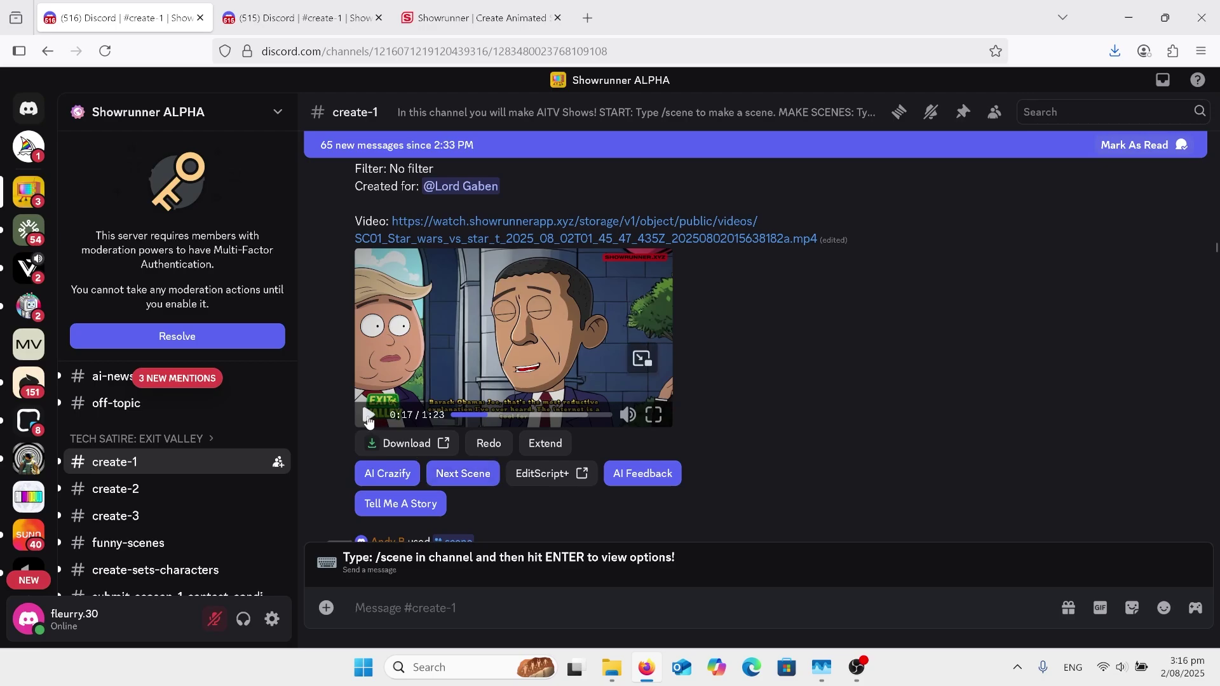
scroll(392, 387, "down", 3)
scroll(392, 388, "up", 3)
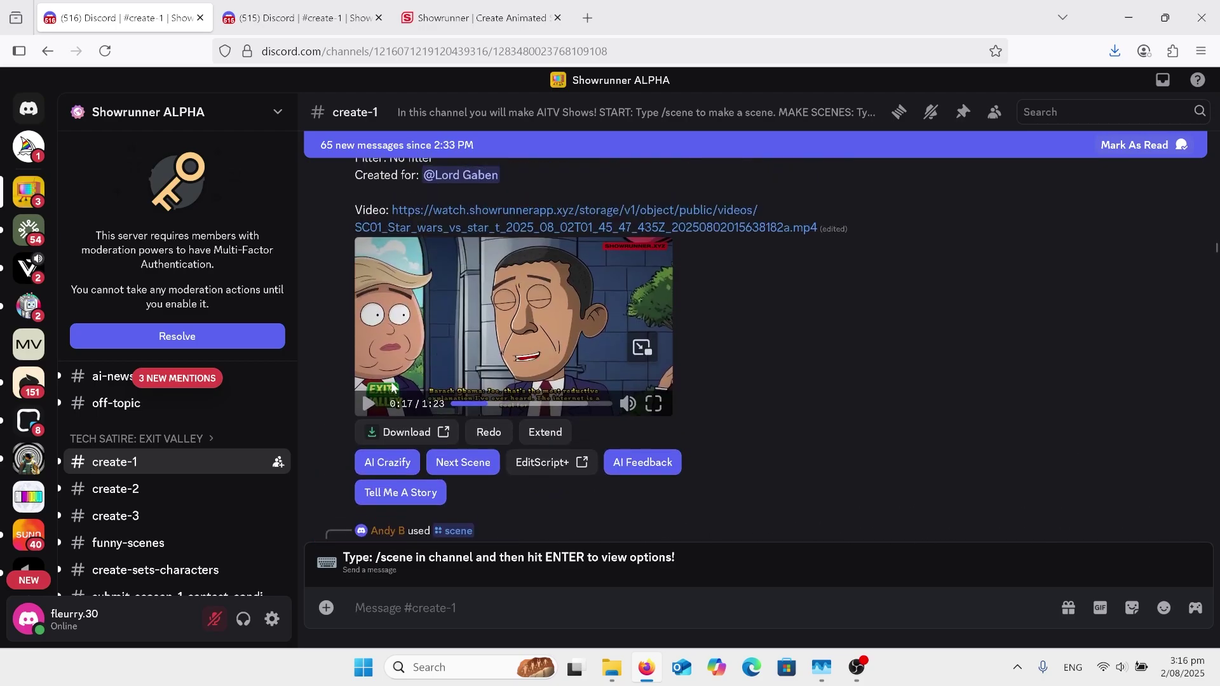
left_click(369, 404)
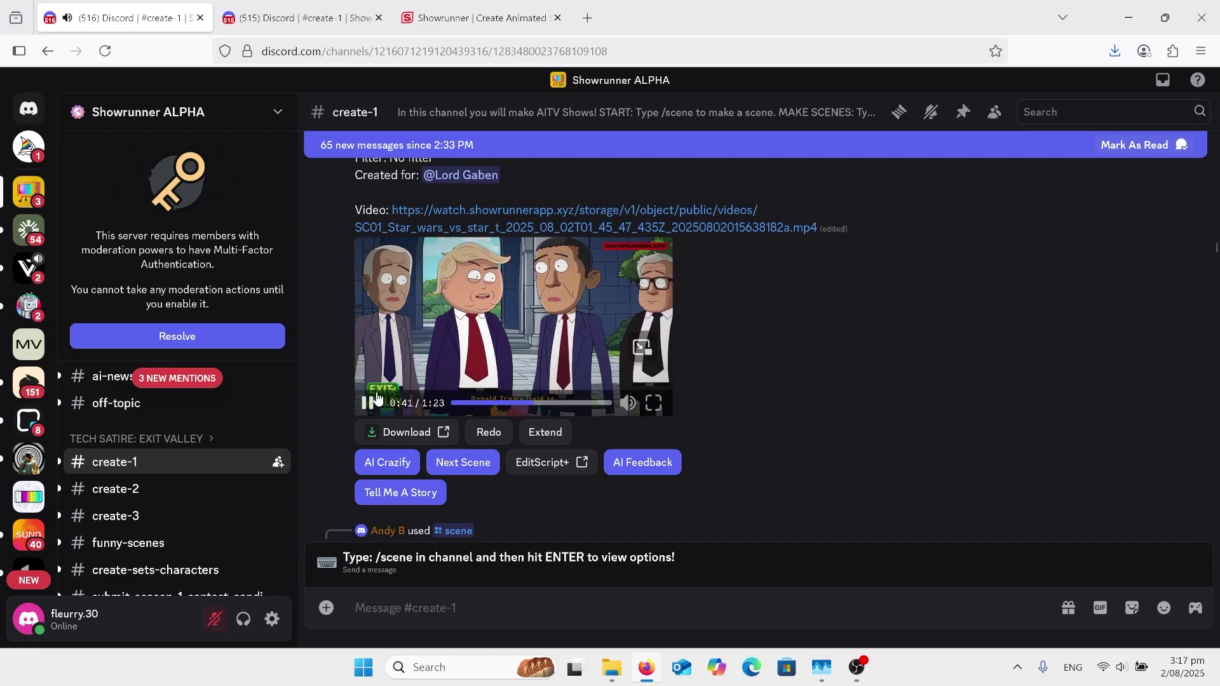
left_click(372, 404)
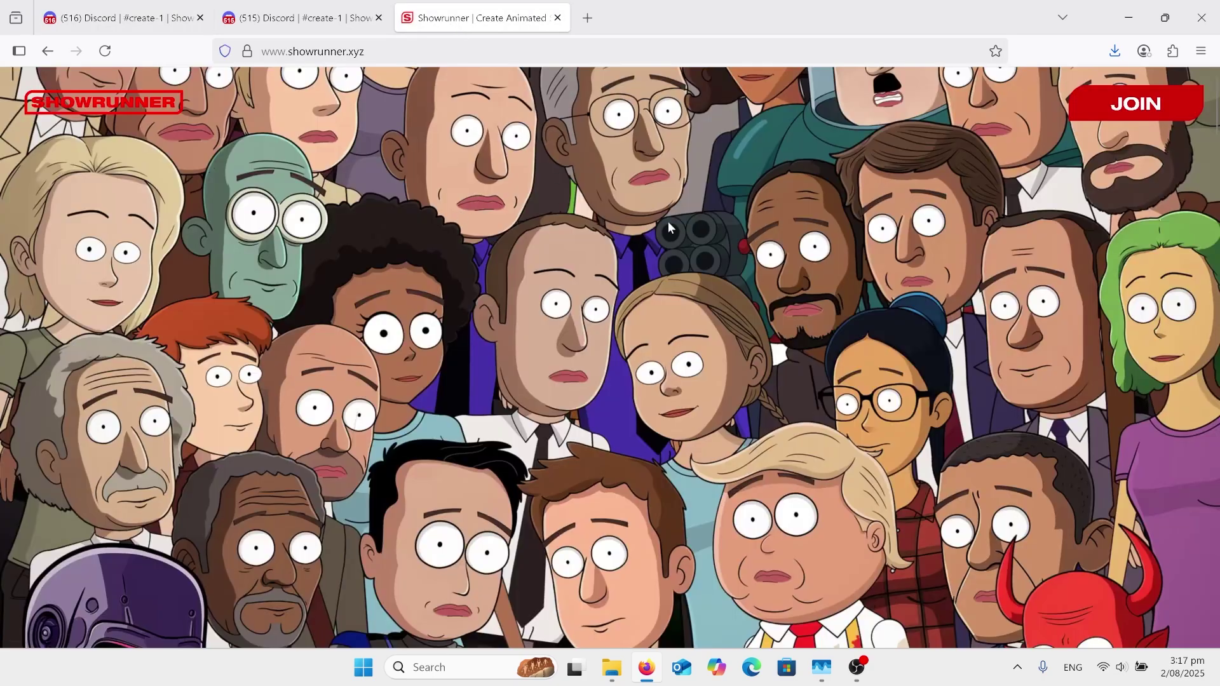
Use the JOIN button on showrunner.xyz to go to the Showrunner Discord invite
left_click(1126, 105)
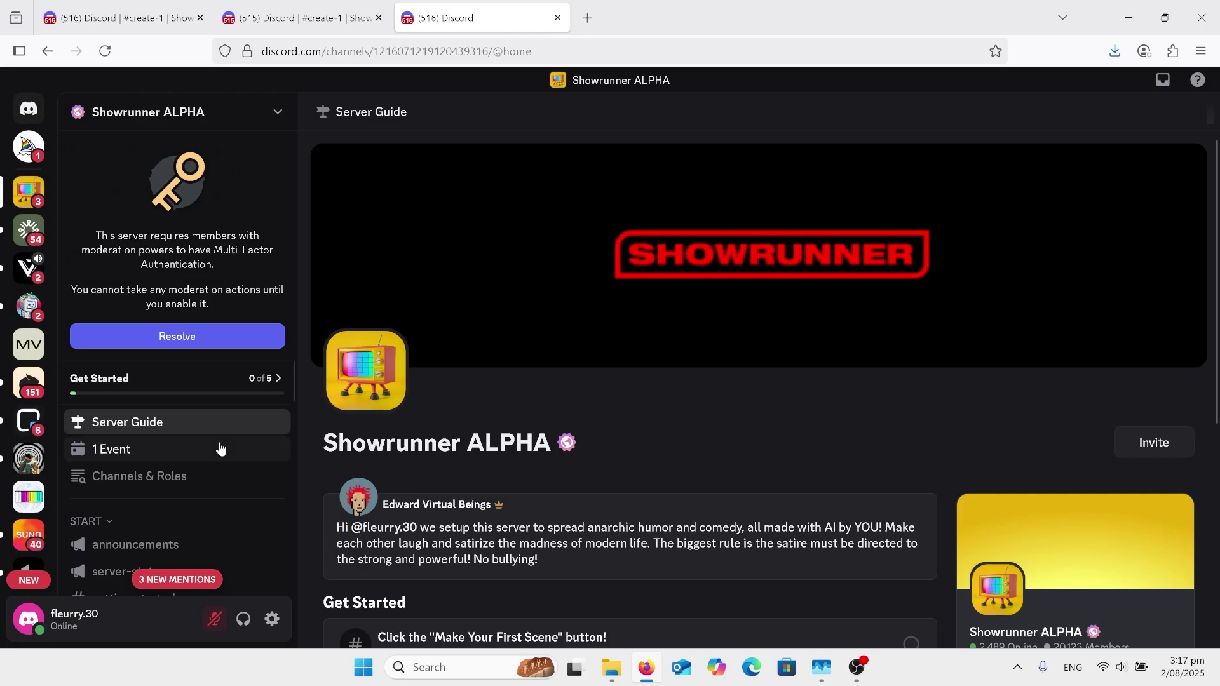
Scroll the Showrunner ALPHA channel sidebar down to the TECH SATIRE: EXIT VALLEY create channels
scroll(218, 449, "down", 5)
scroll(218, 450, "down", 5)
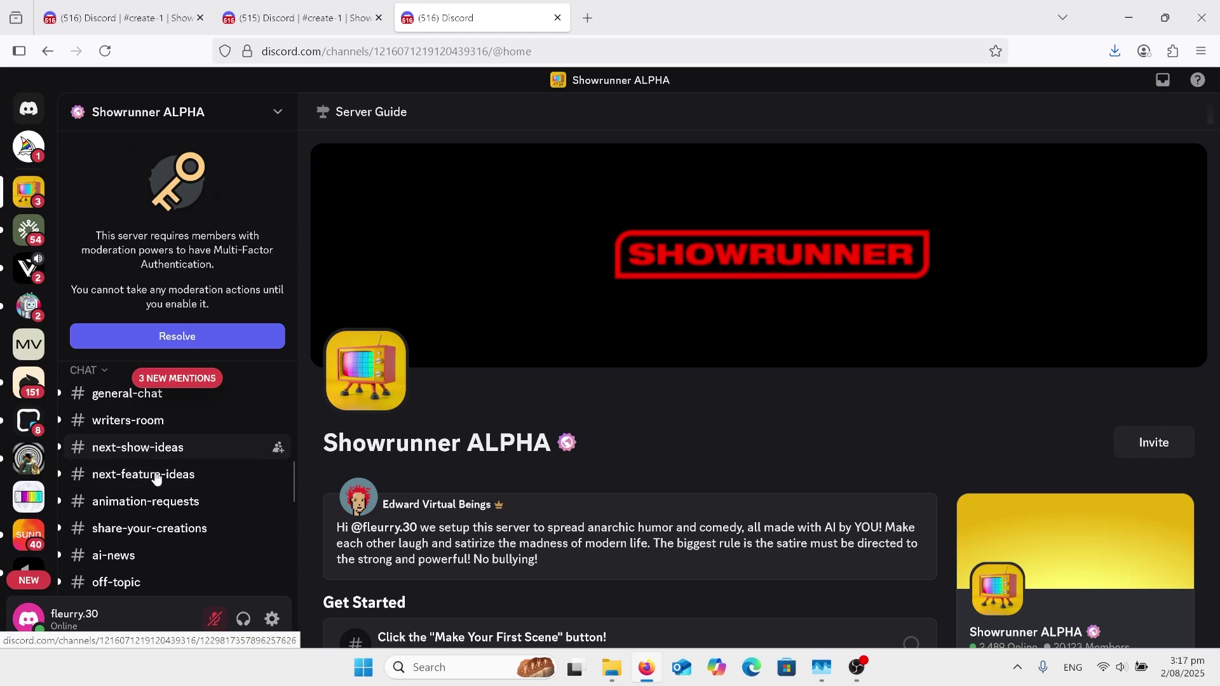
scroll(143, 506, "up", 2)
scroll(142, 506, "down", 4)
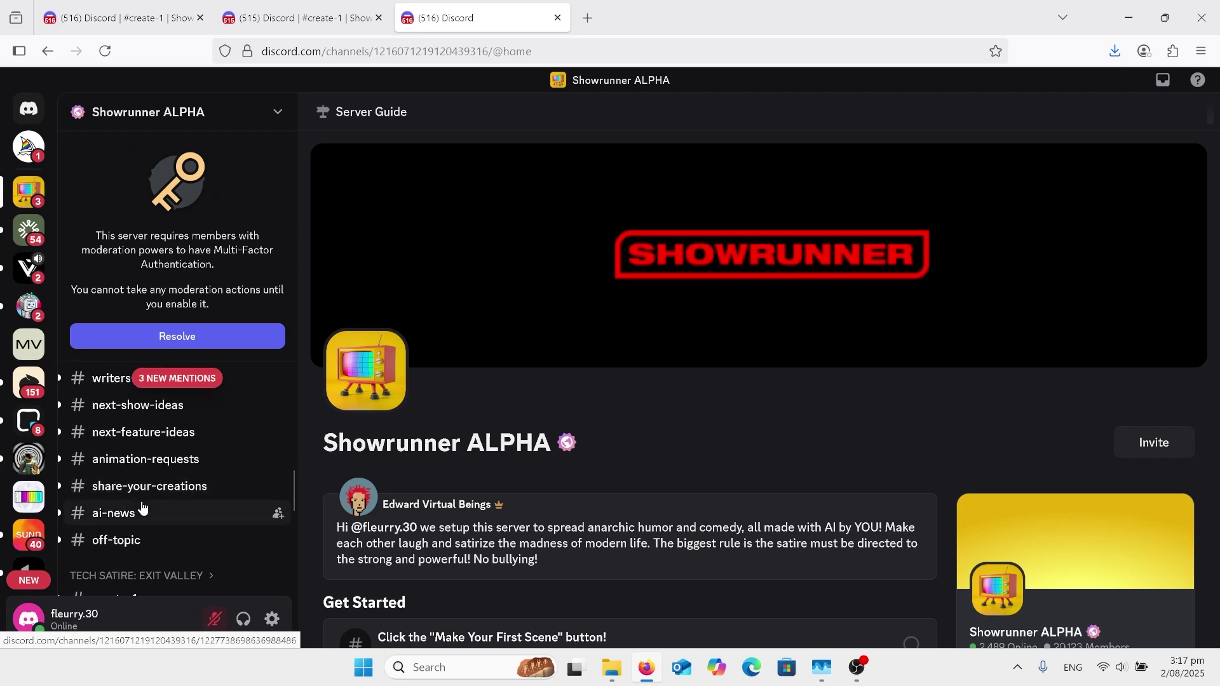
scroll(142, 506, "down", 4)
scroll(142, 506, "down", 1)
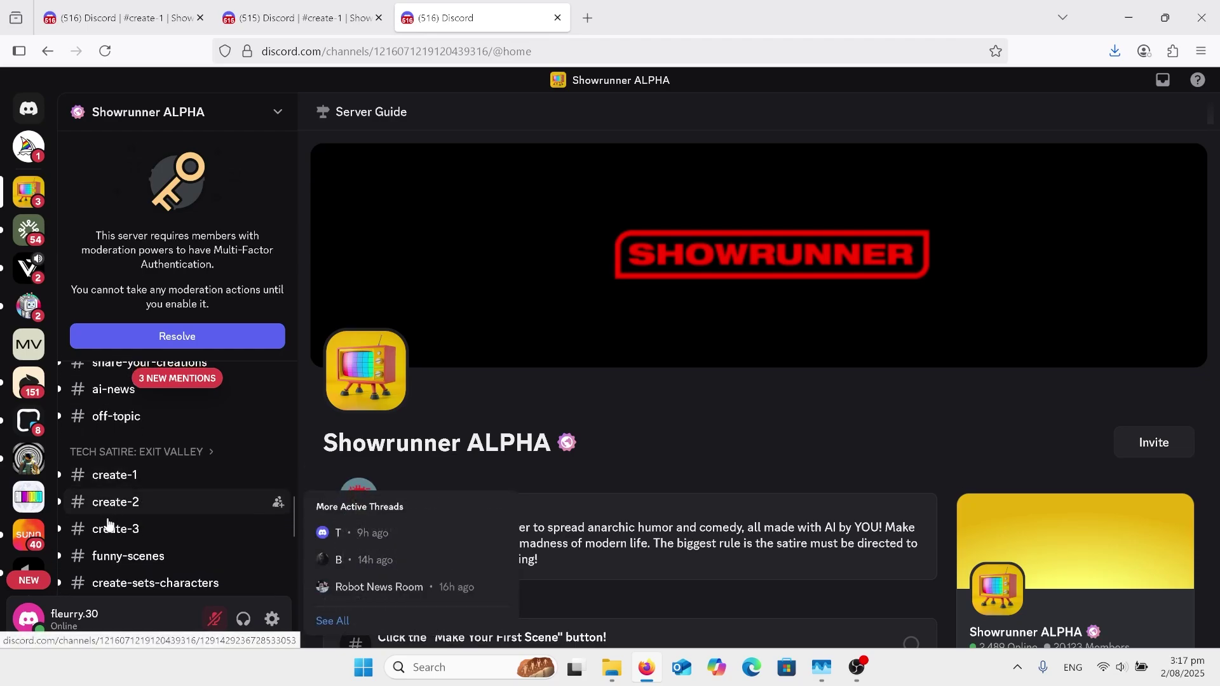
Open create-1 and scroll to the "Clone Cruise: The Musk Directive" scene post
left_click(127, 477)
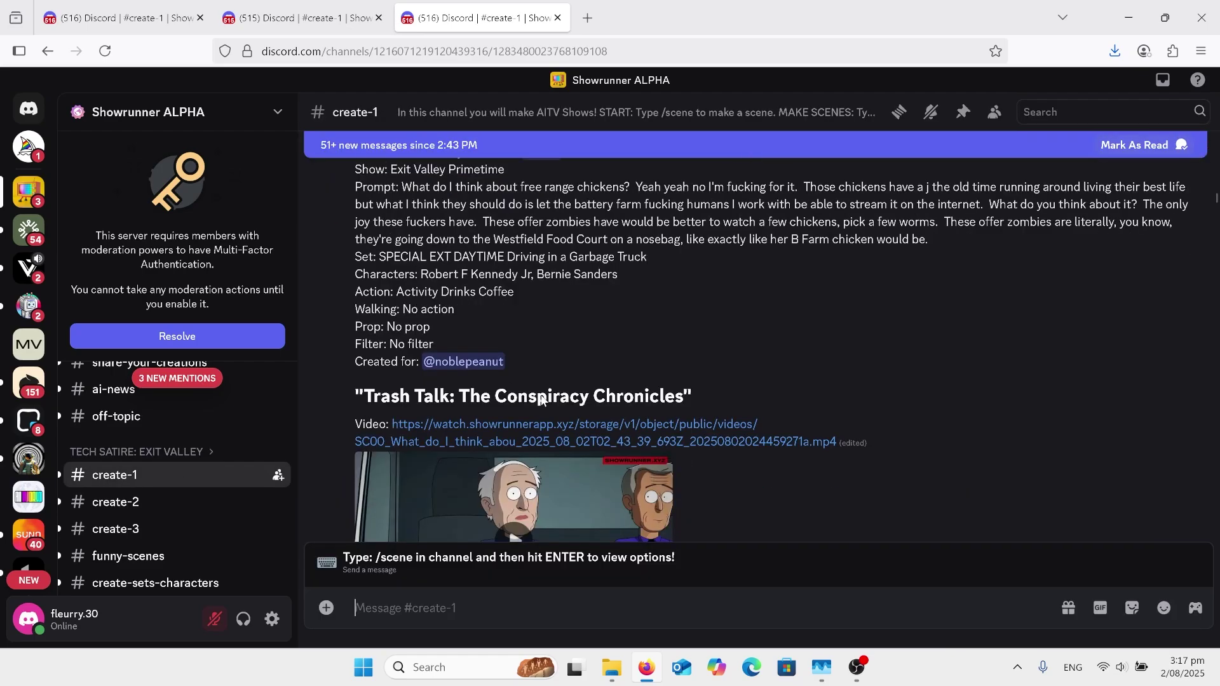
scroll(542, 400, "down", 4)
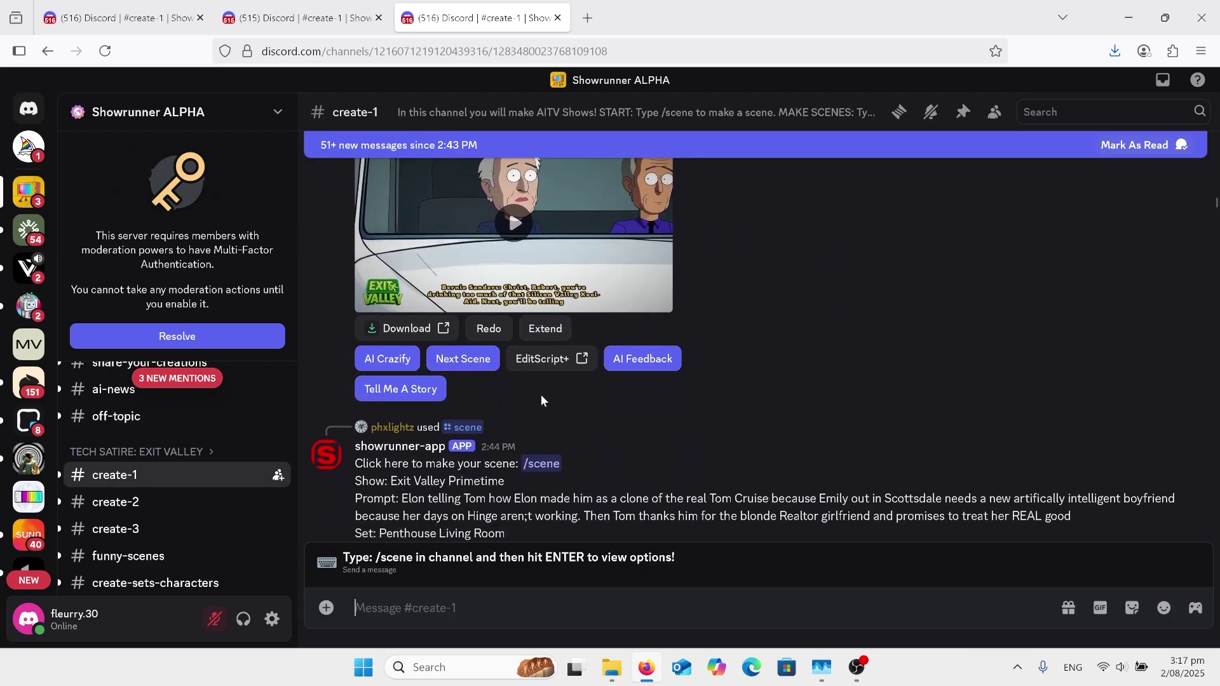
scroll(542, 401, "down", 5)
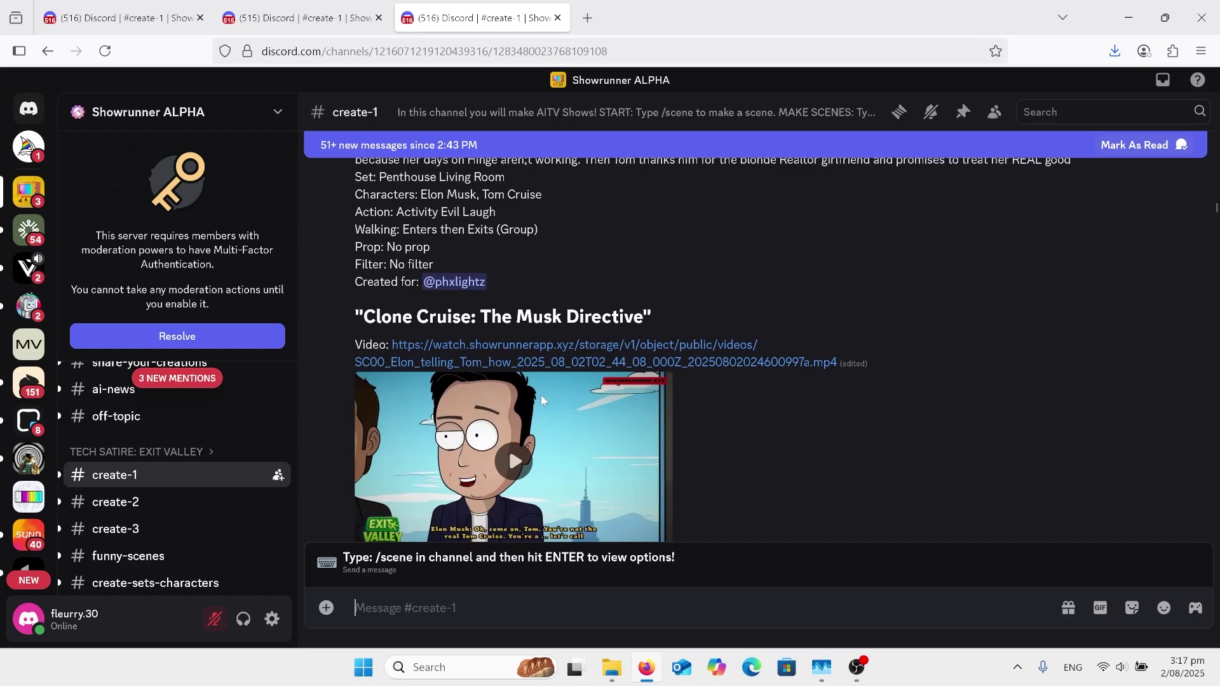
scroll(542, 400, "down", 3)
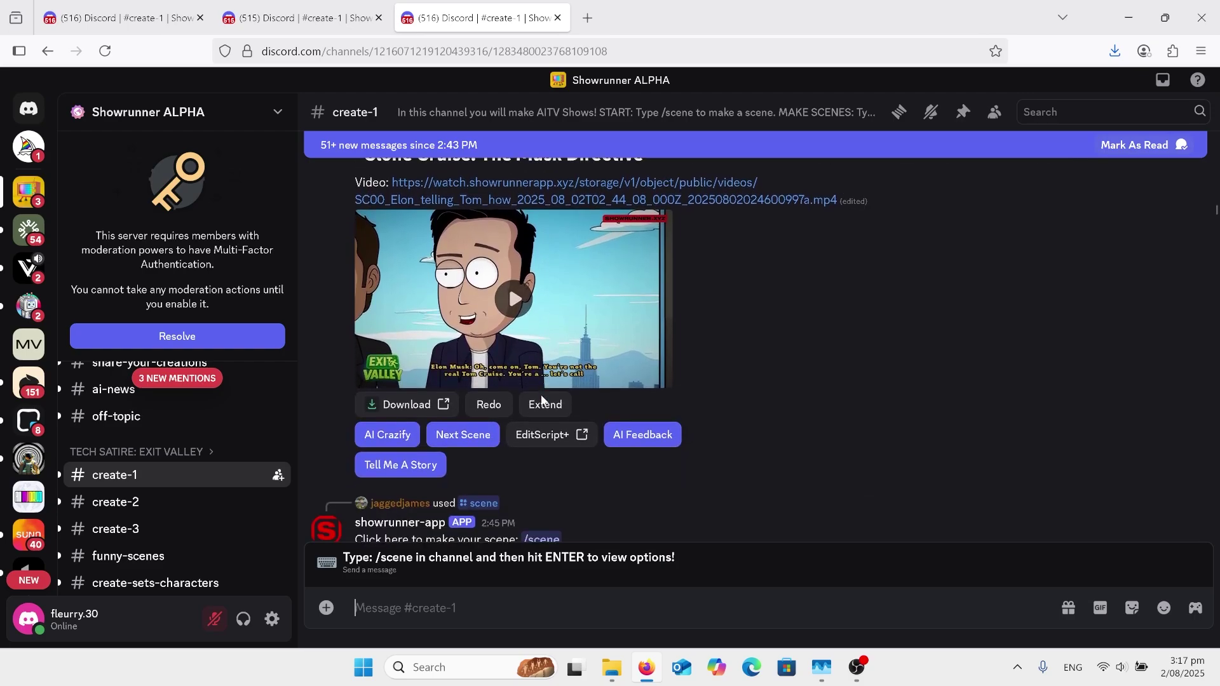
scroll(542, 398, "down", 3)
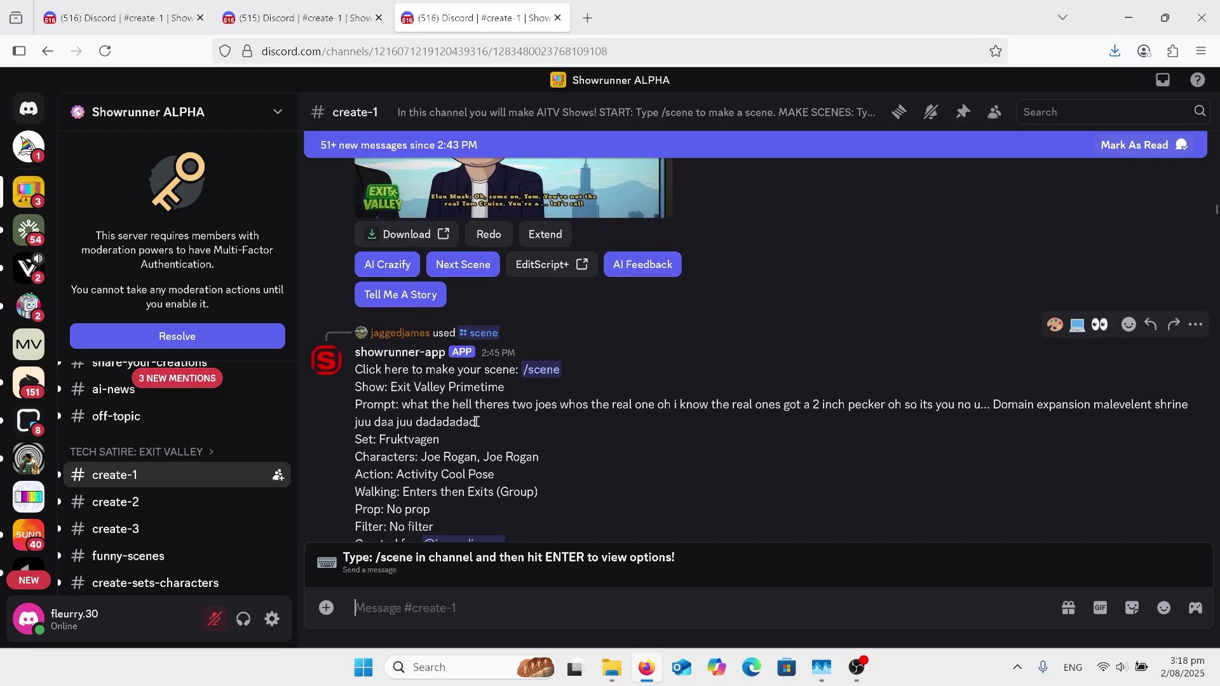
scroll(509, 413, "up", 2)
scroll(478, 426, "up", 1)
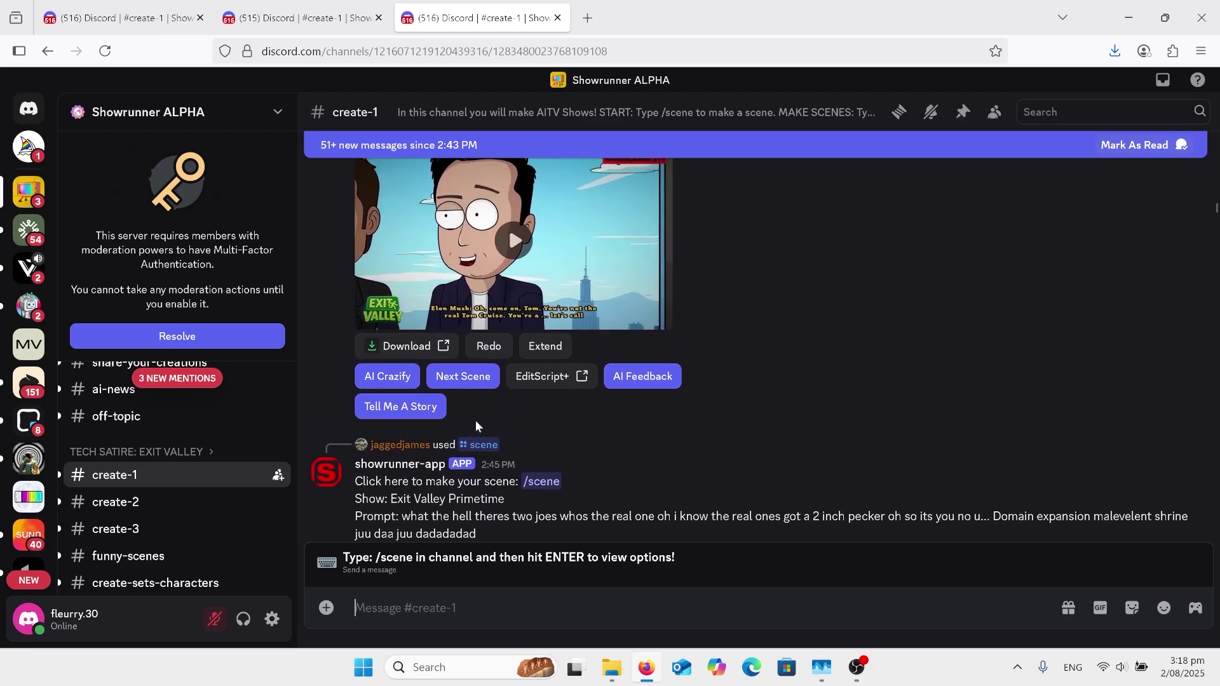
scroll(478, 426, "up", 1)
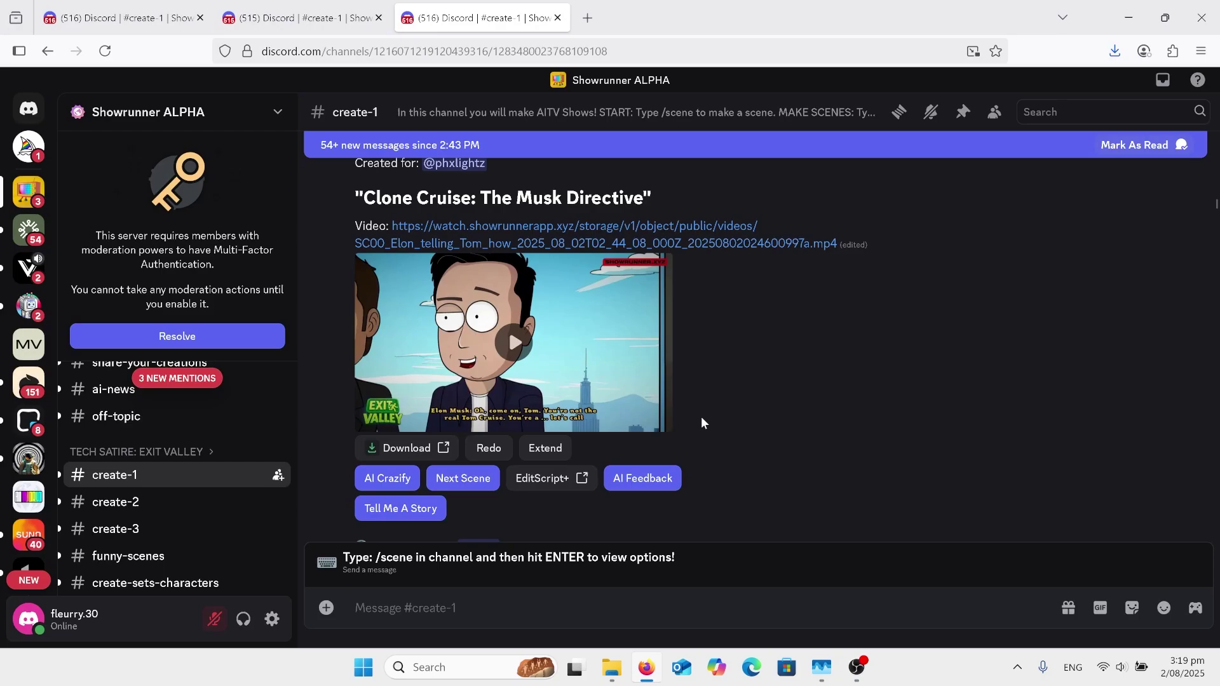
Begin a /scene command with Joe Biden SR+, action Activity Crying, and Elon Musk SR+
left_click(419, 604)
type("/")
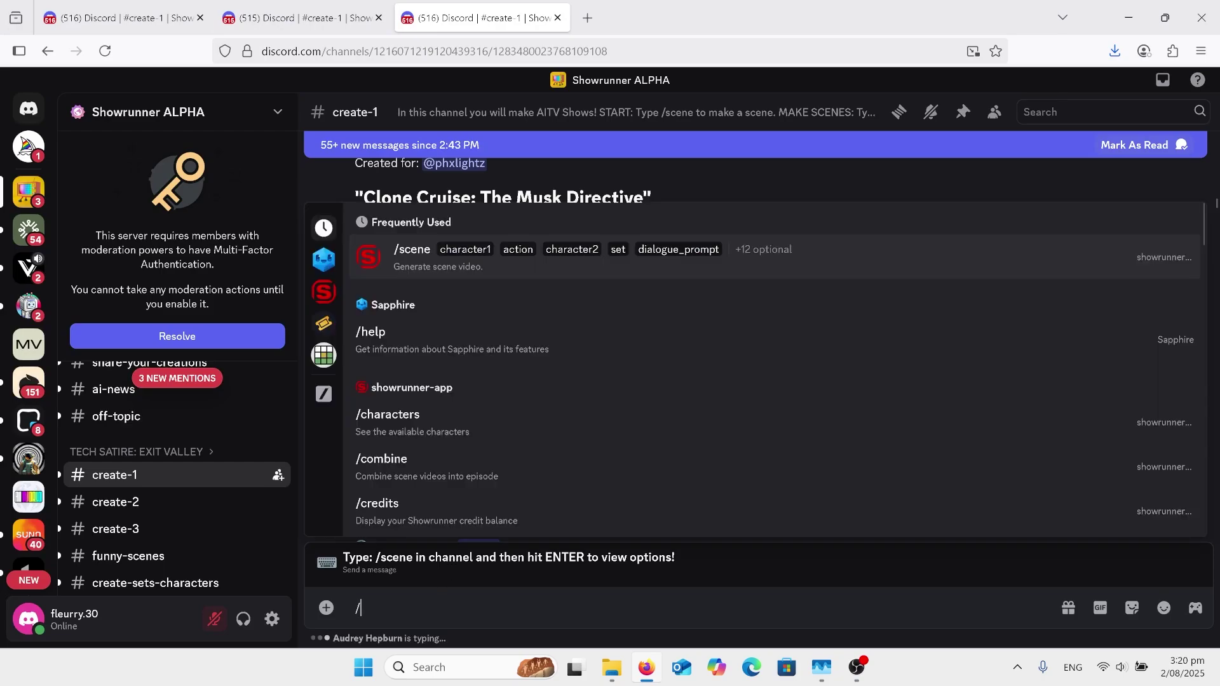
type("scen")
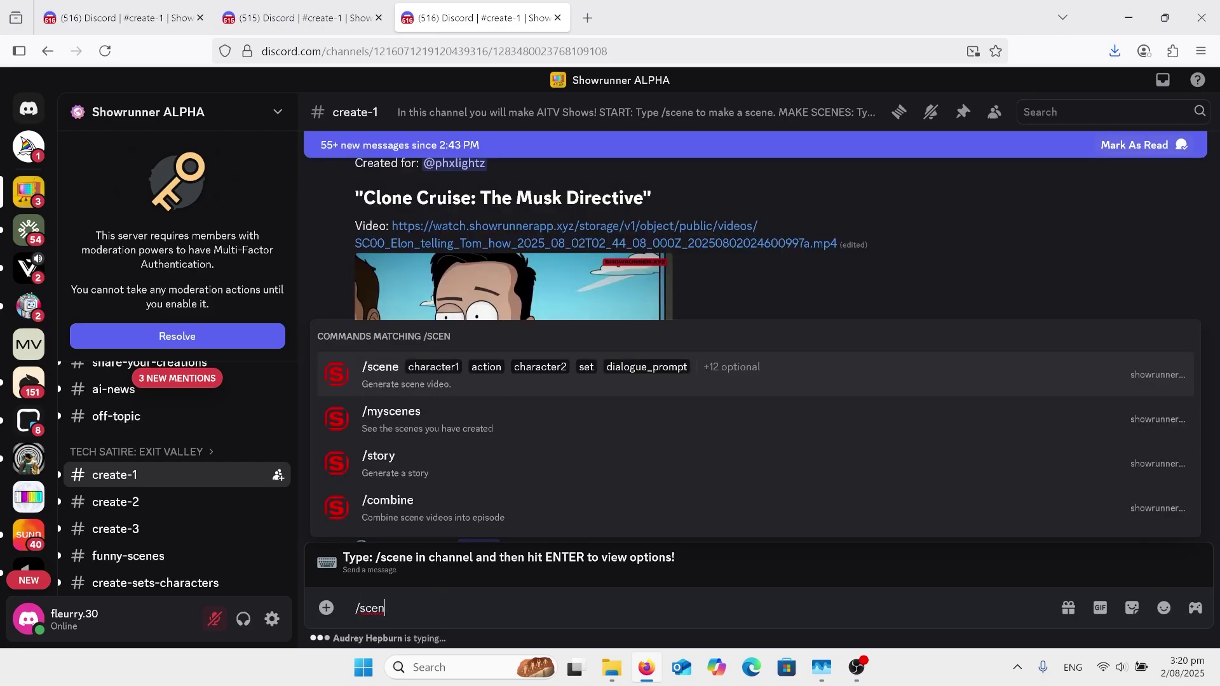
left_click(370, 385)
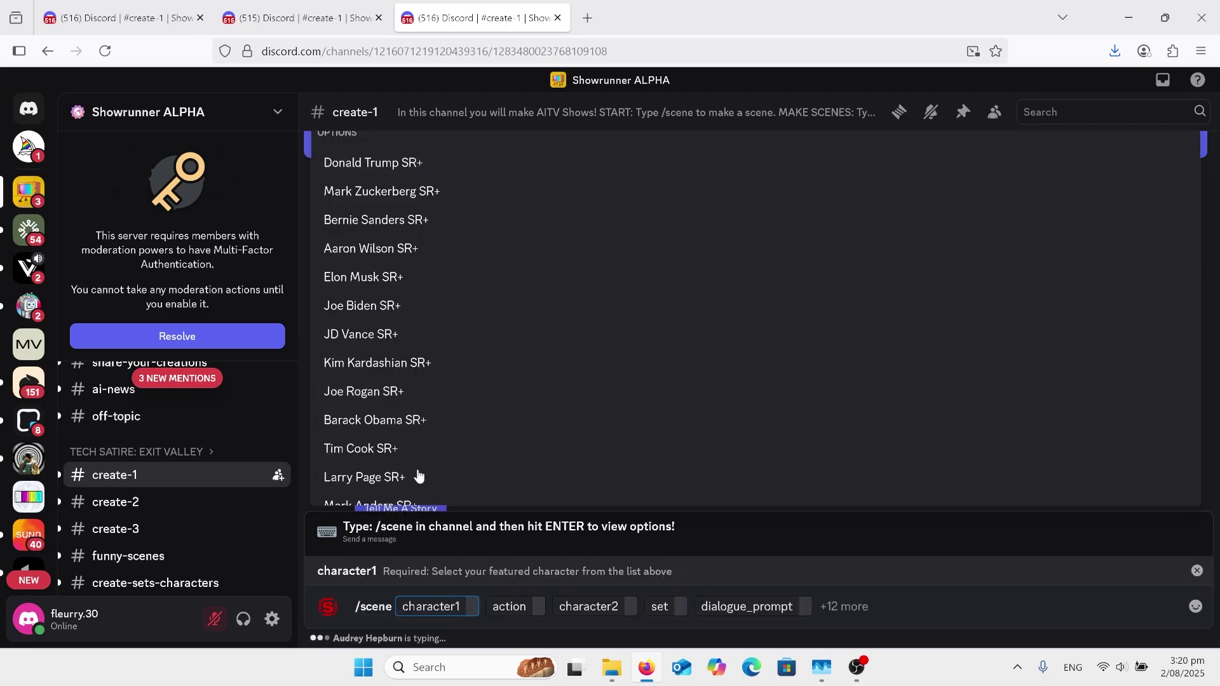
left_click(368, 307)
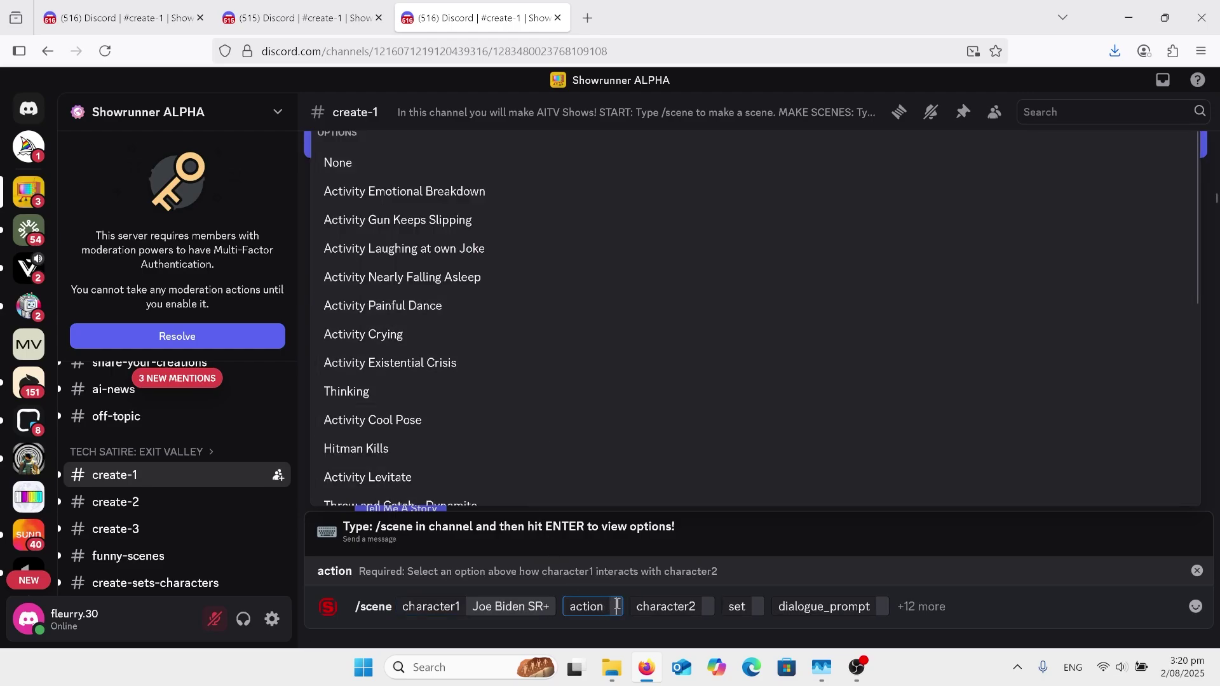
scroll(490, 416, "down", 4)
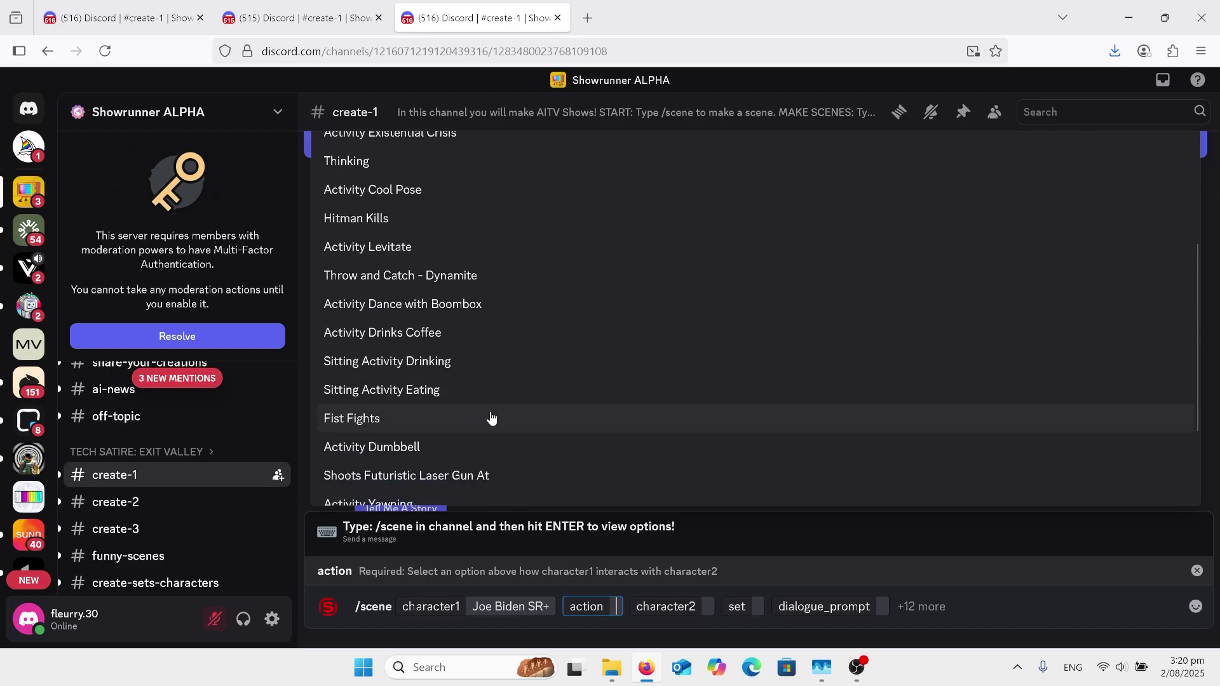
scroll(491, 418, "up", 2)
scroll(491, 418, "up", 3)
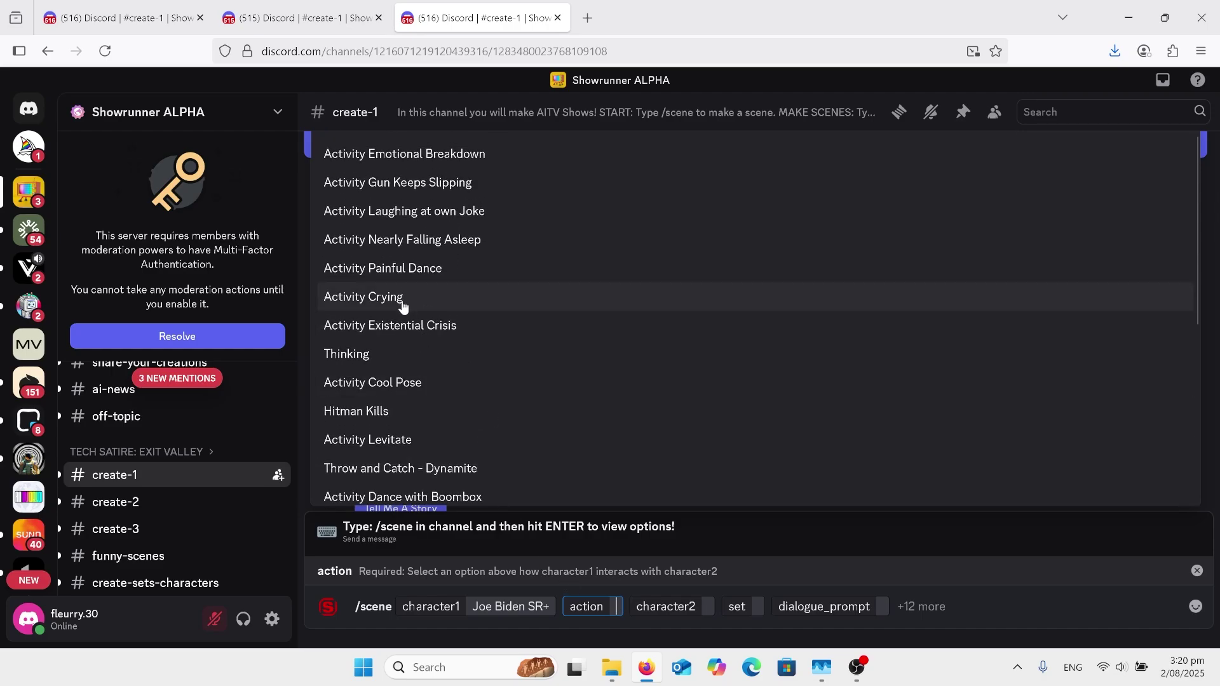
left_click(402, 298)
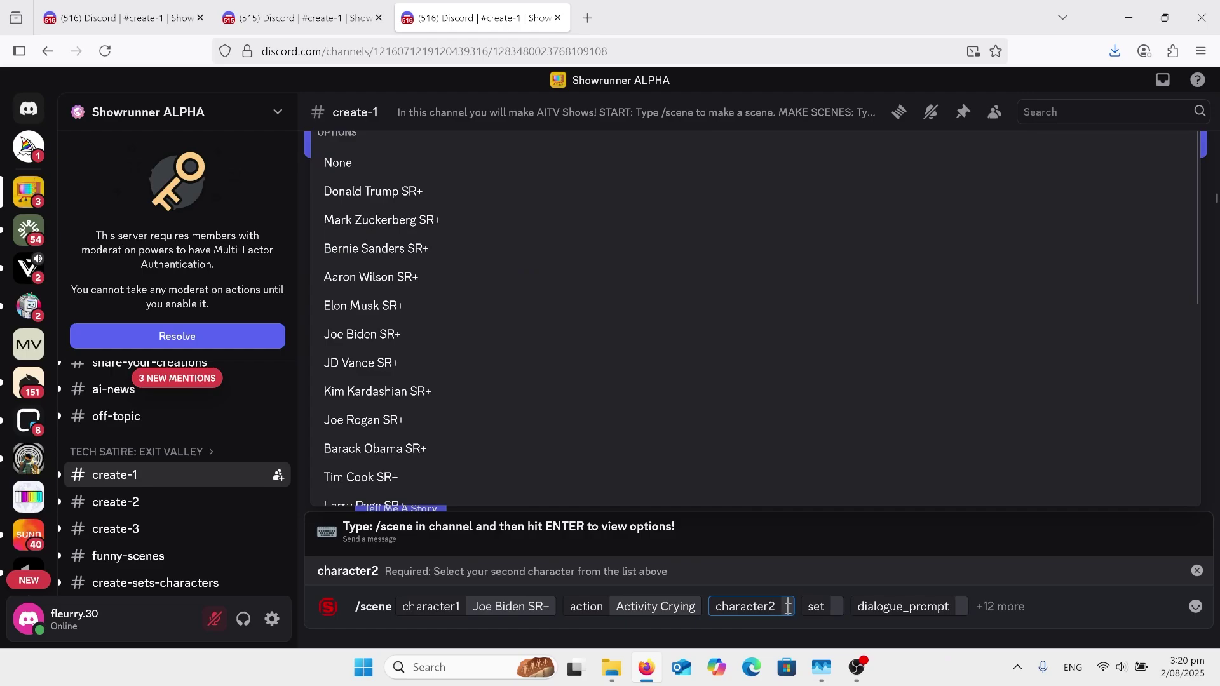
left_click(381, 306)
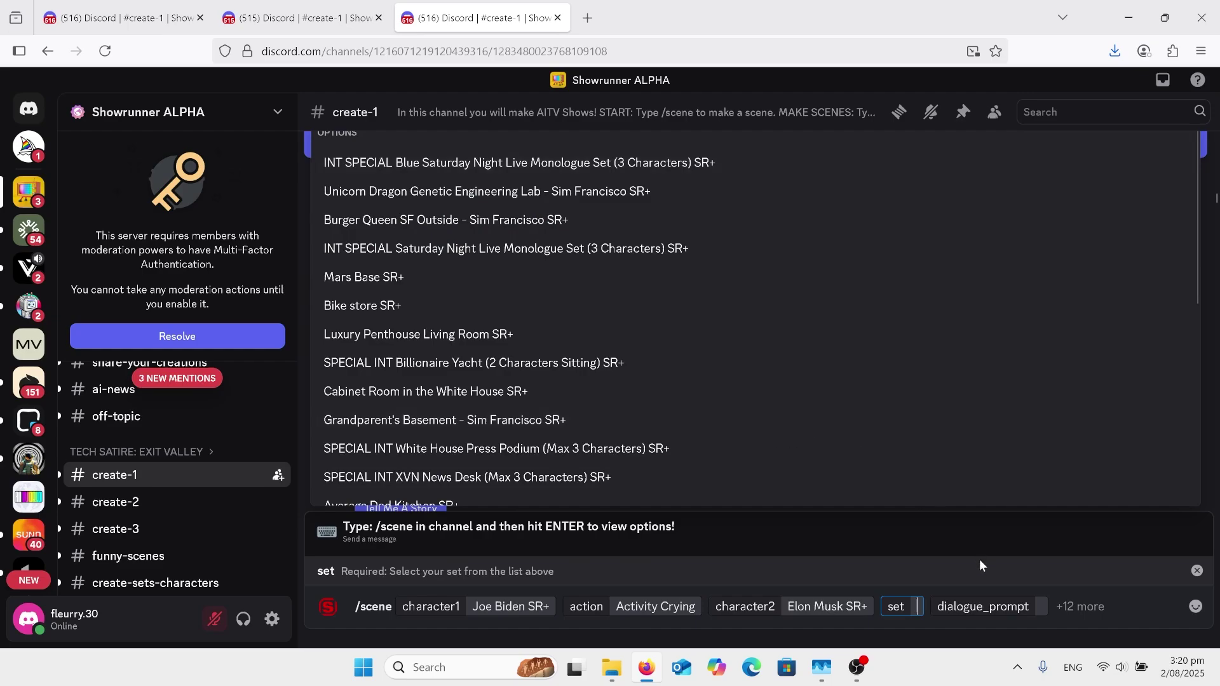
left_click(1040, 609)
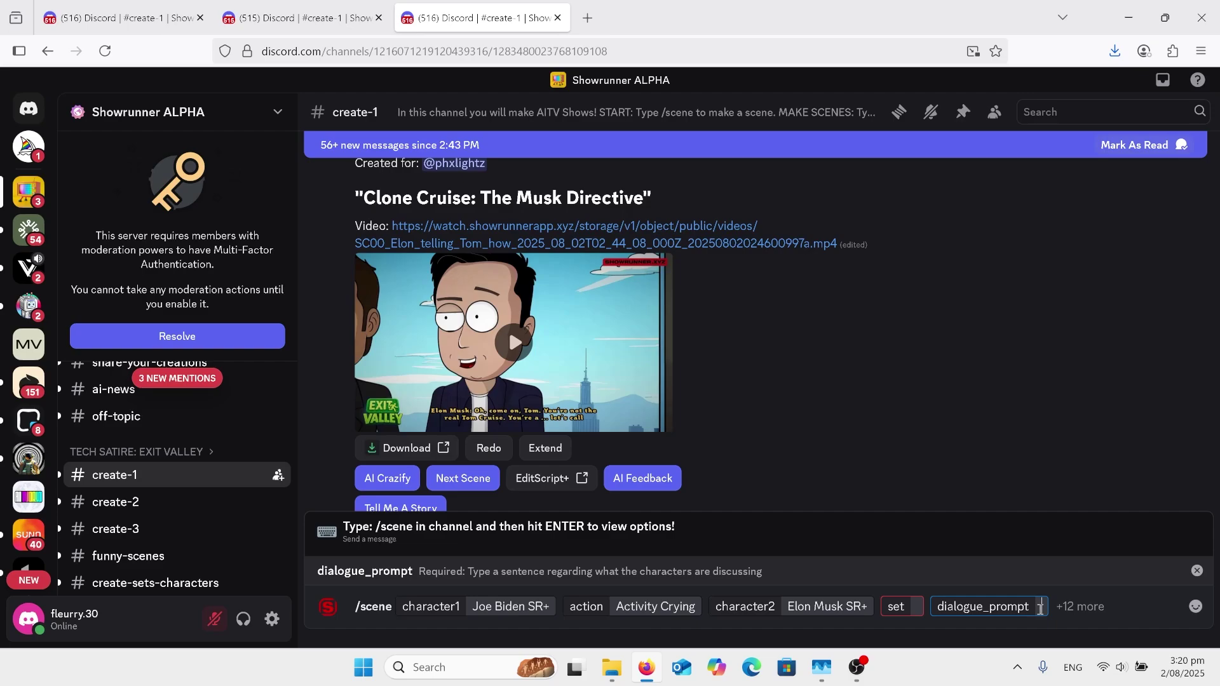
Enter "joe is talking to elon about the election" as the dialogue prompt
type("joe is tal")
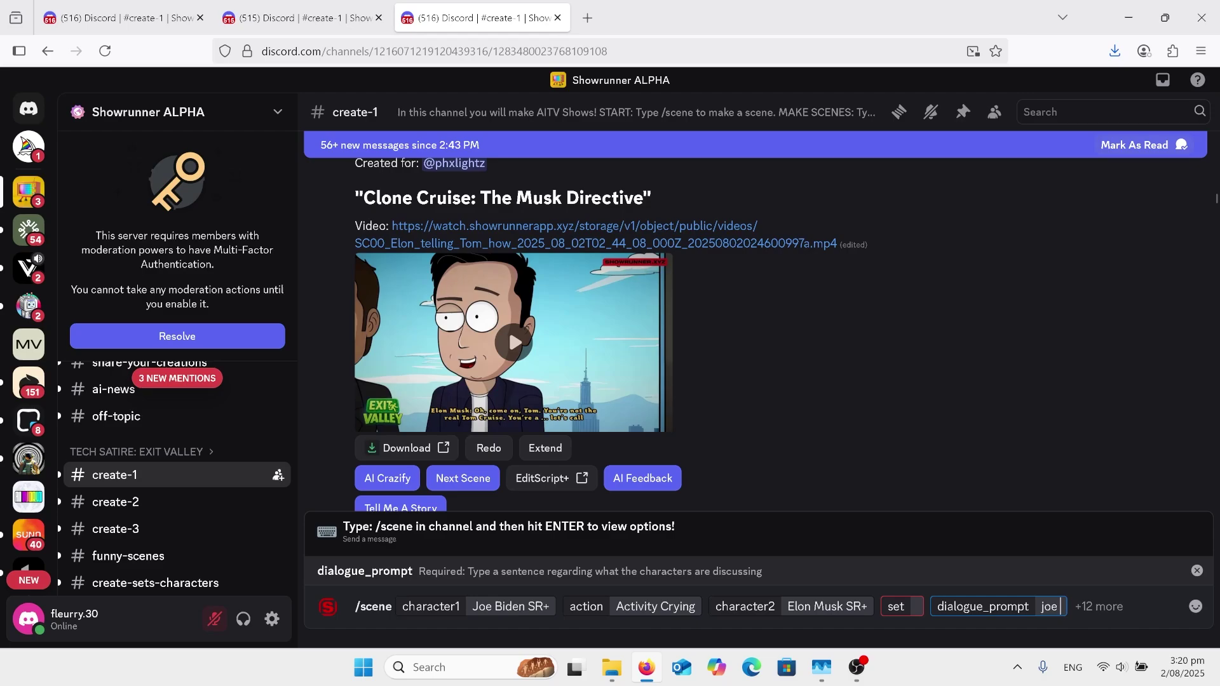
type("ki")
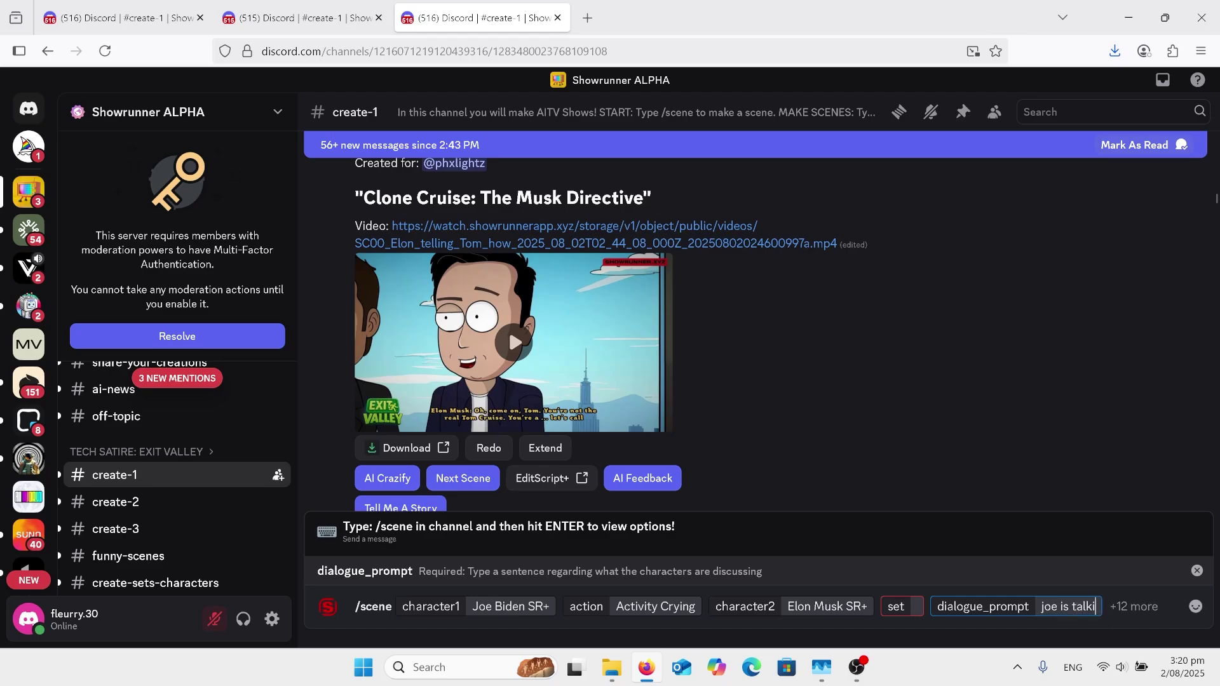
type("ng t")
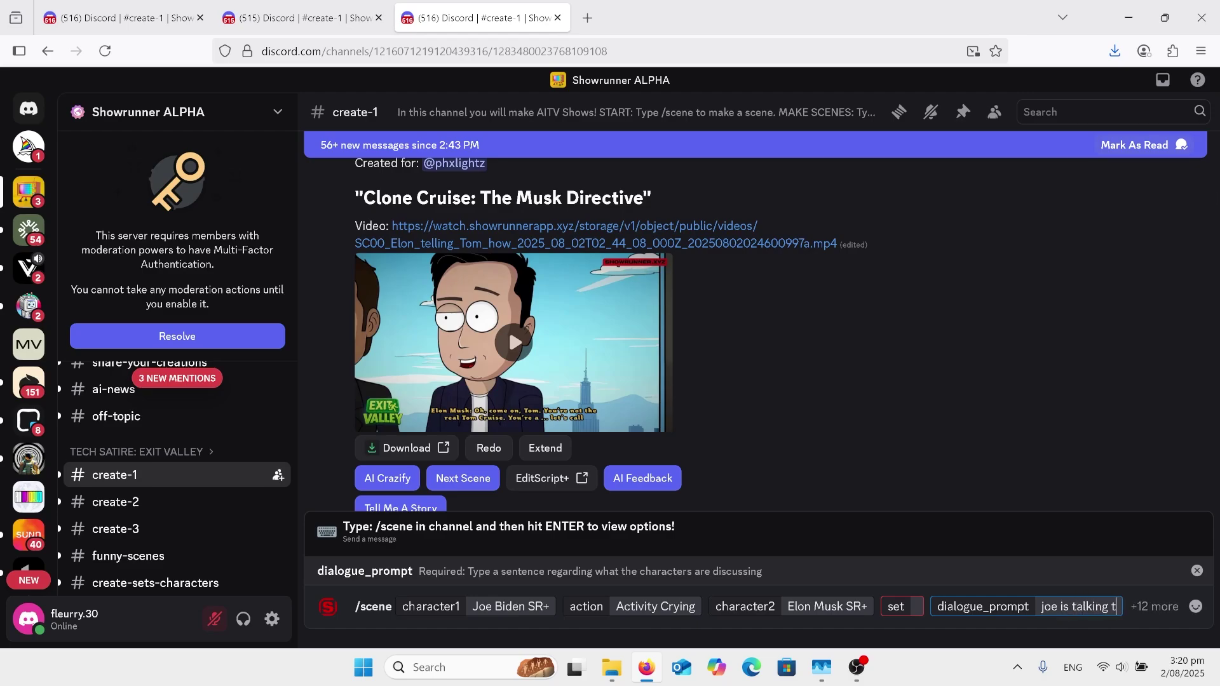
type("o elo")
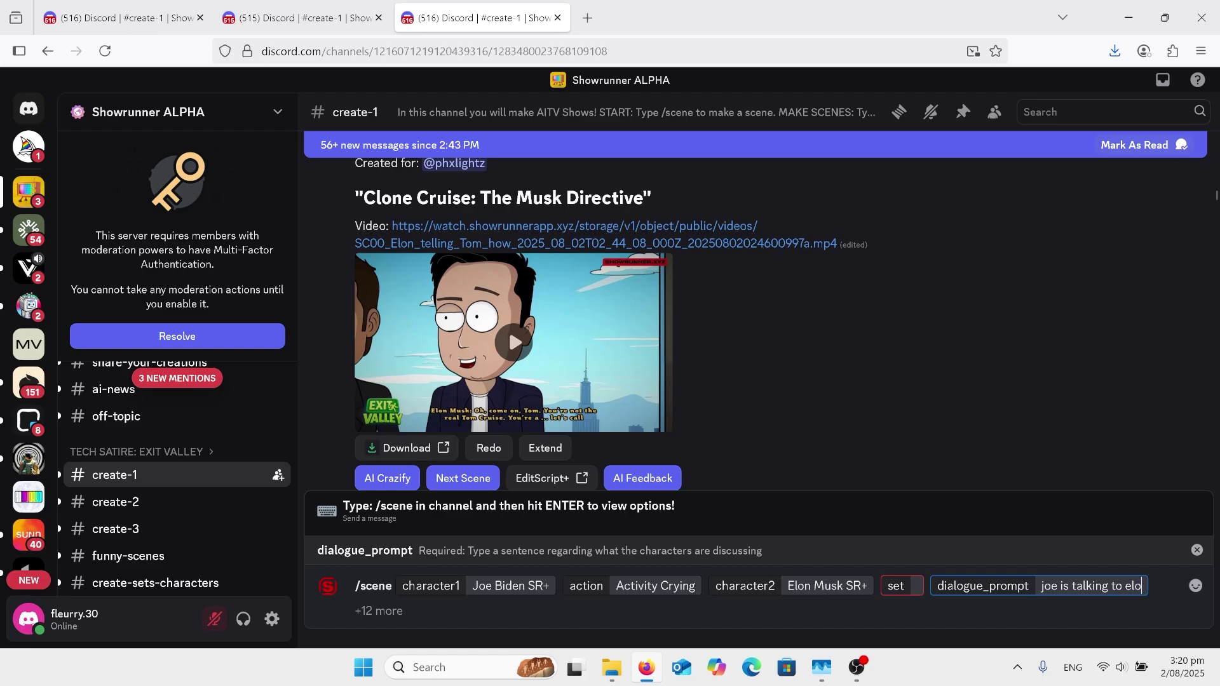
type("n about the ")
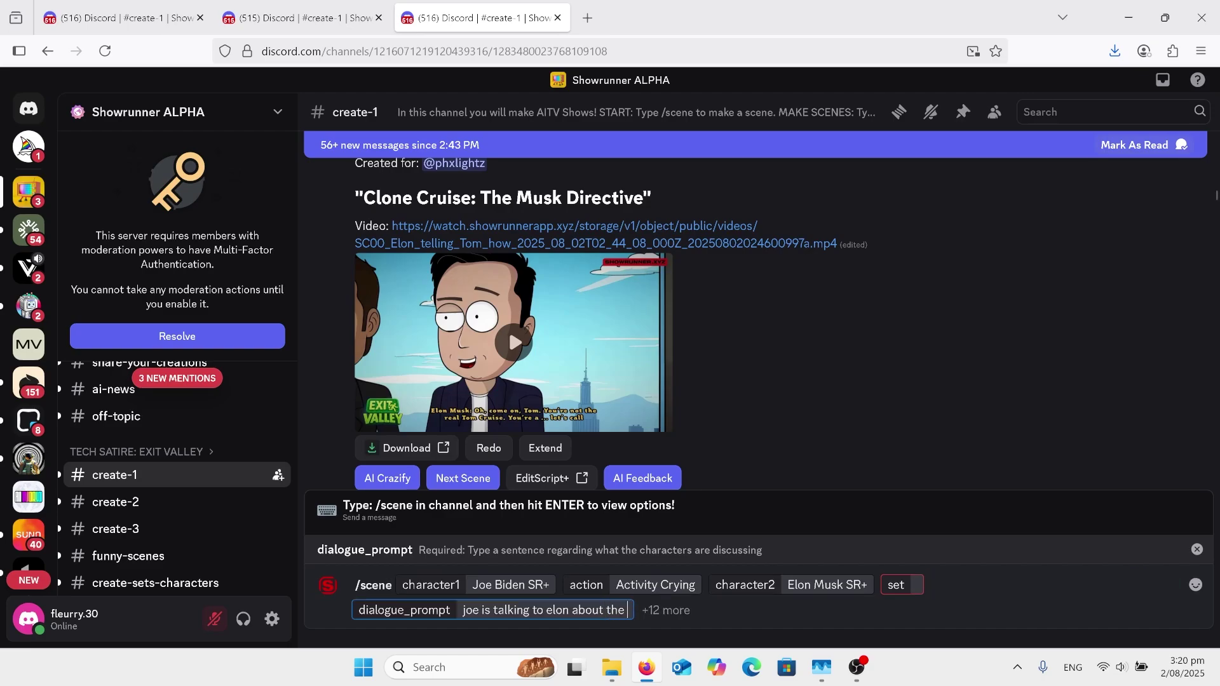
type("election")
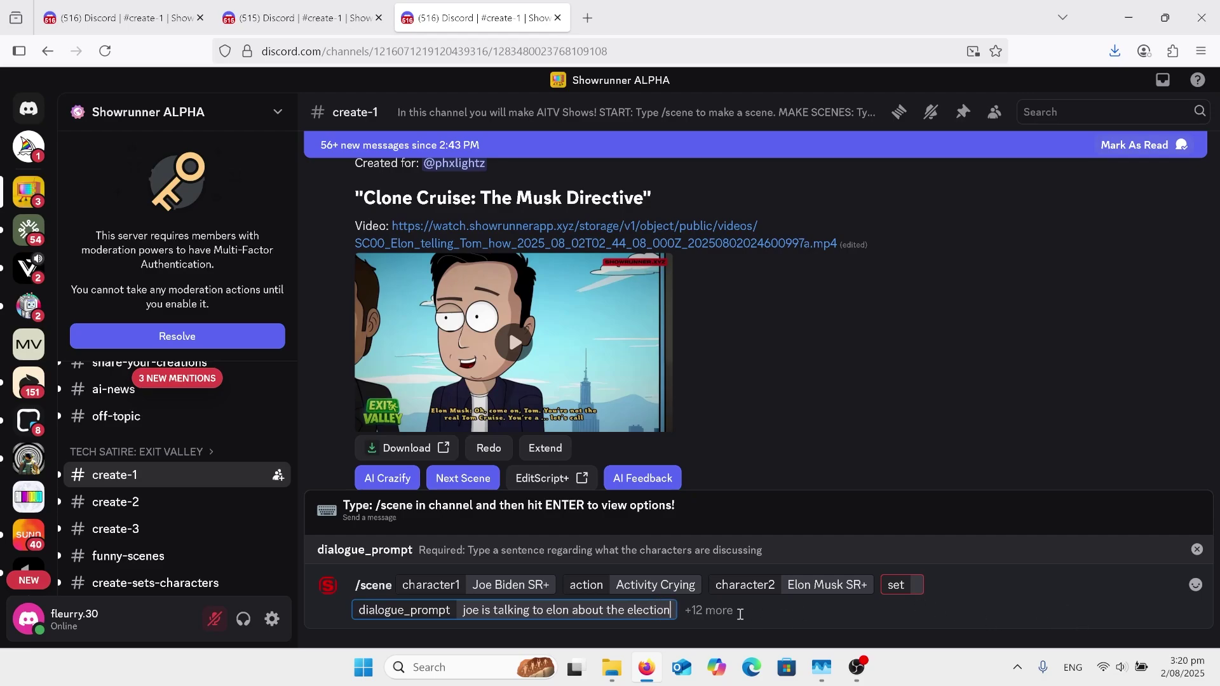
Set the scene's set to Mars Base SR+ and change the action to None
left_click(914, 585)
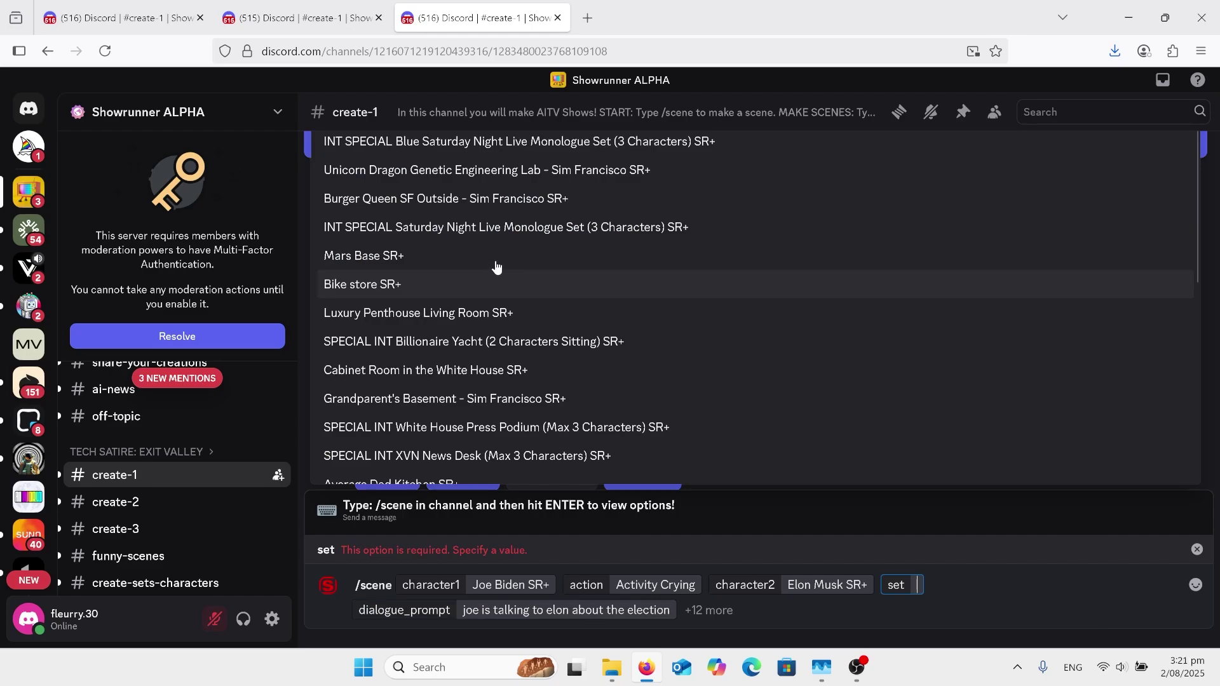
scroll(436, 261, "down", 1)
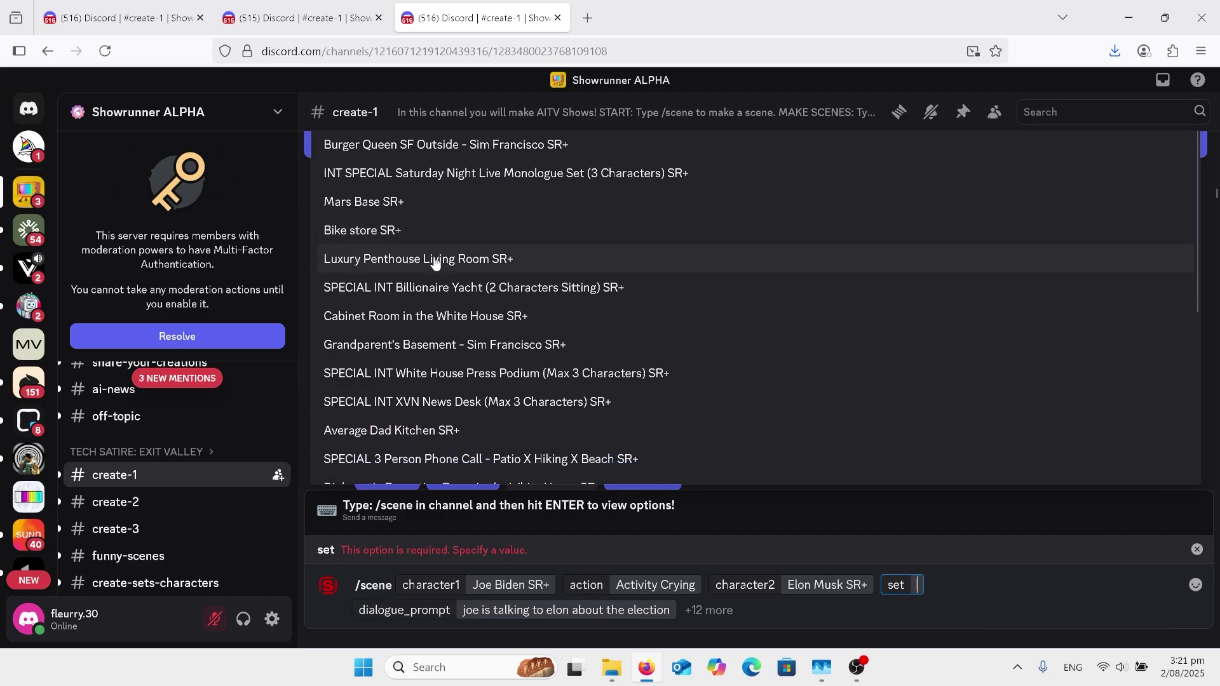
scroll(432, 261, "down", 1)
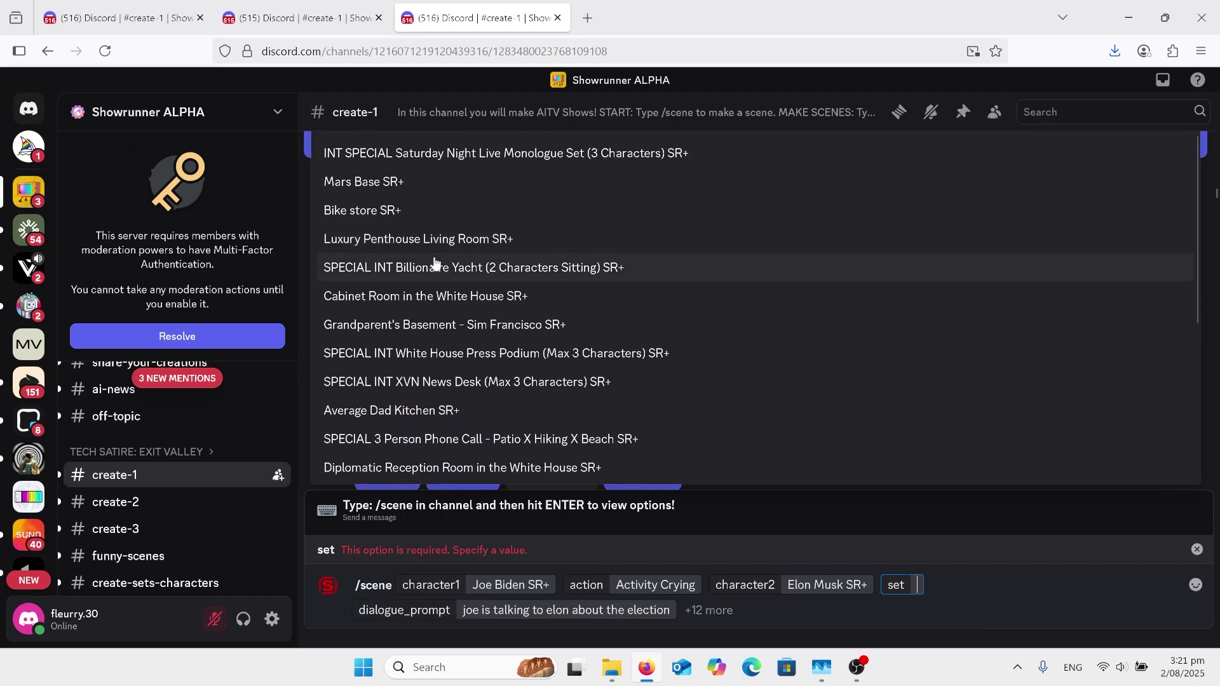
left_click(375, 182)
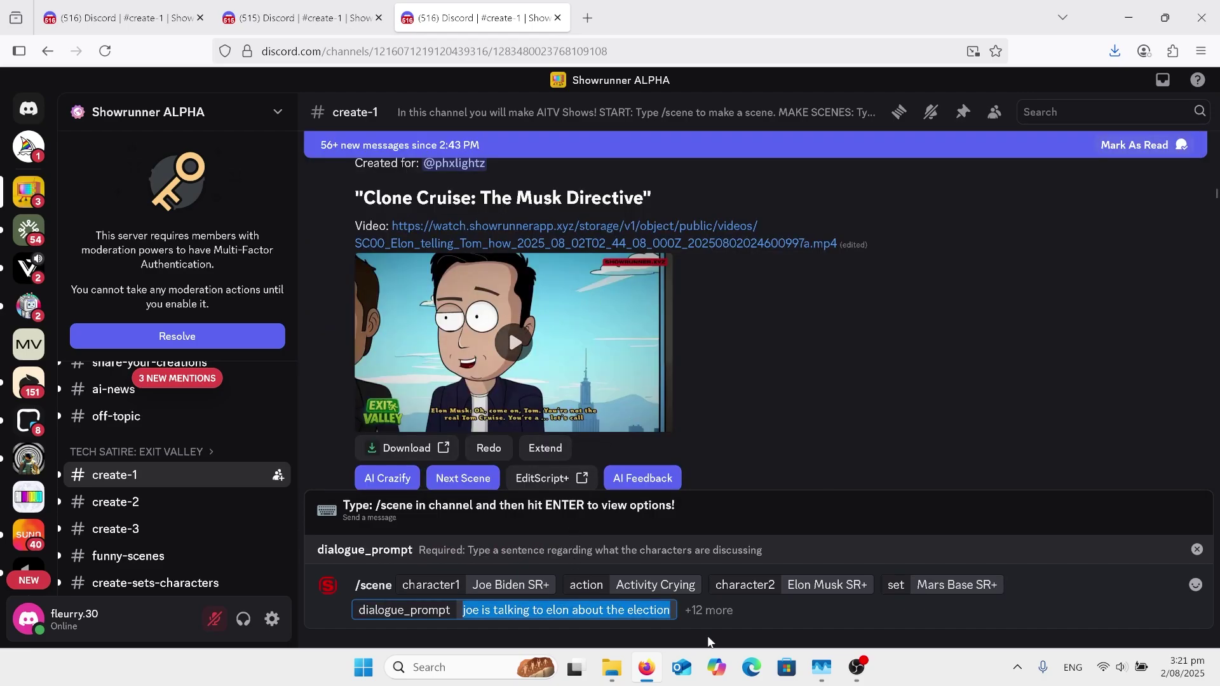
key("Return")
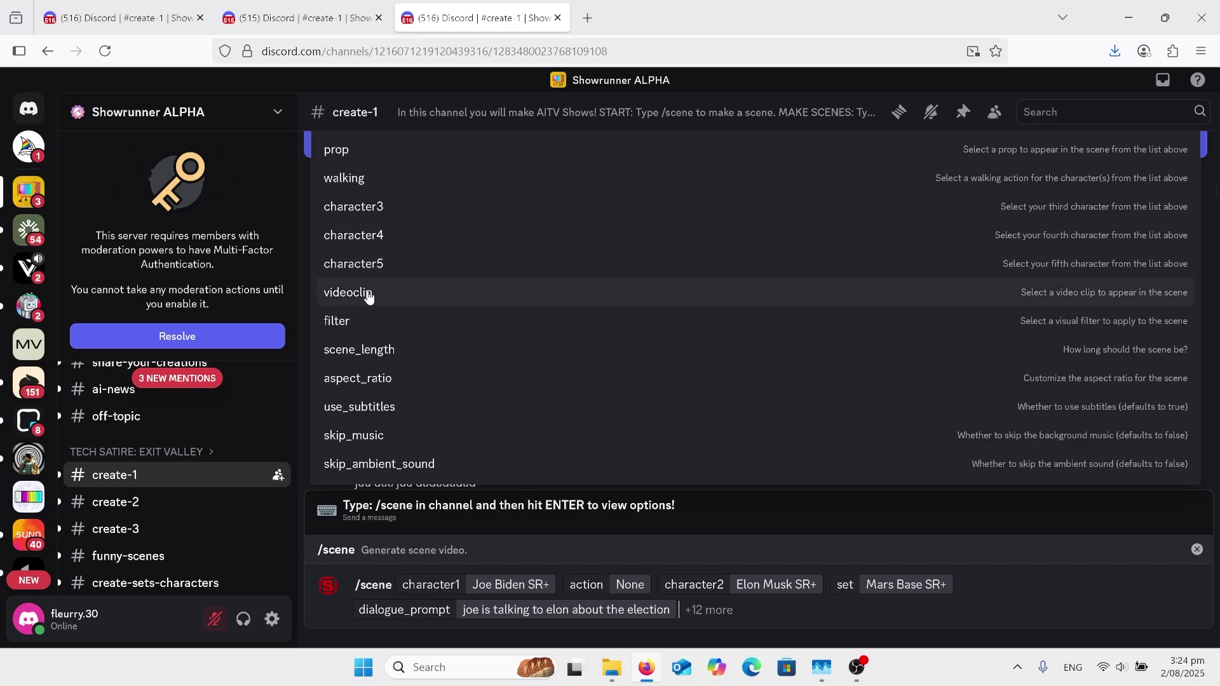
Apply the Hollywood Film Look filter and send the /scene request
left_click(355, 329)
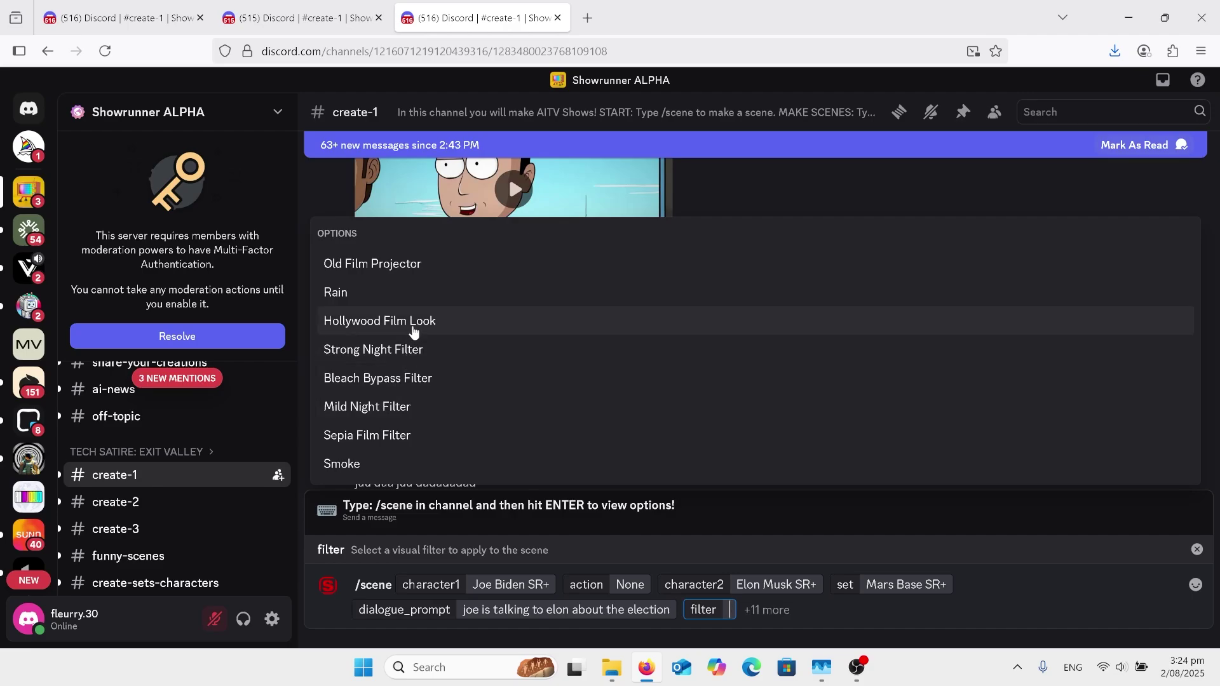
left_click(413, 321)
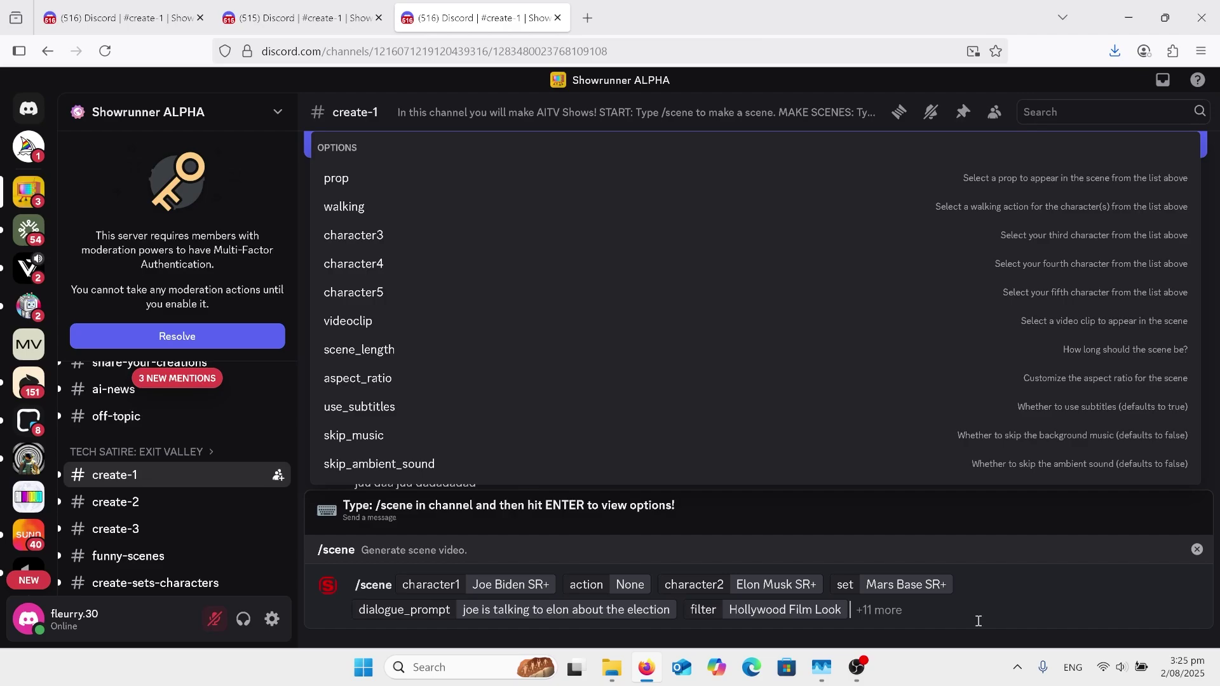
key("Return")
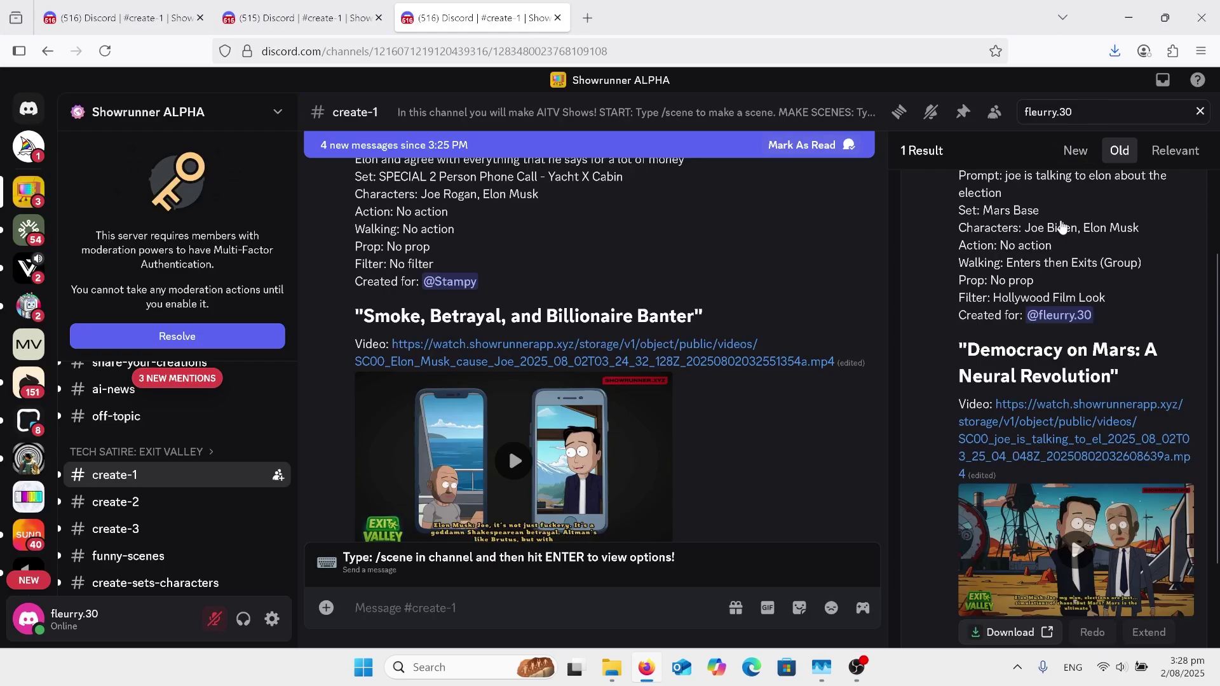
Open the "Democracy on Mars: A Neural Revolution" video in a new tab and watch it
left_click(1058, 414)
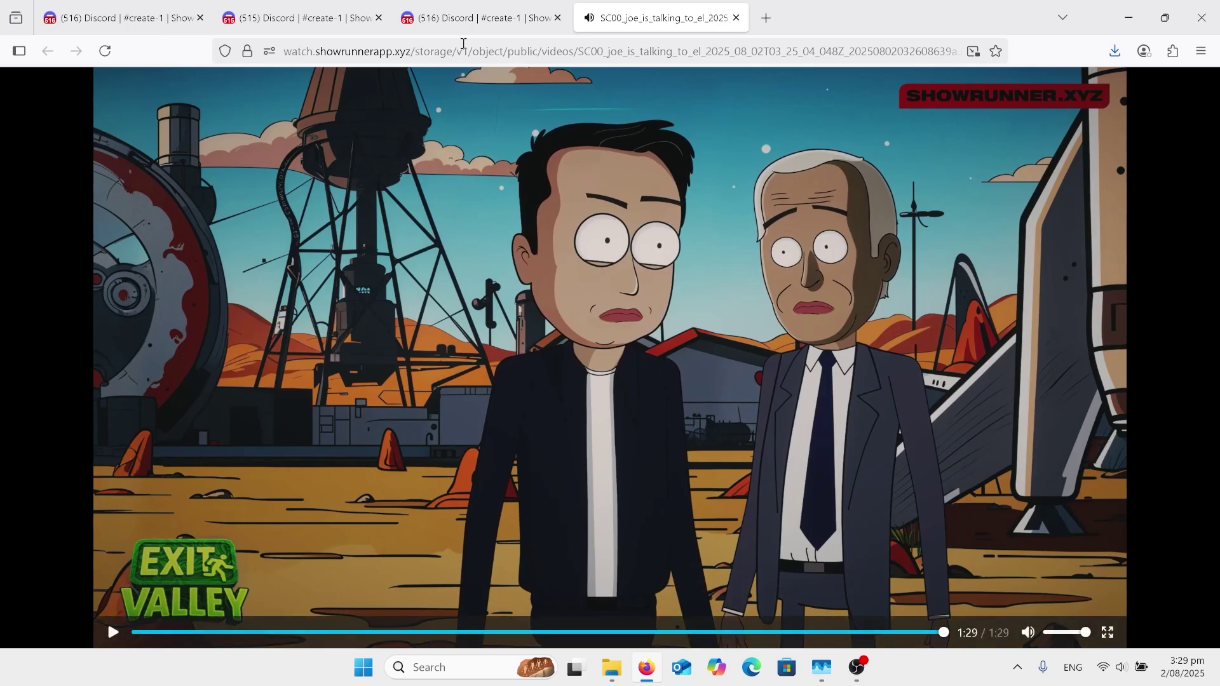
Switch back from the video to the Discord create-1 tab
left_click(470, 22)
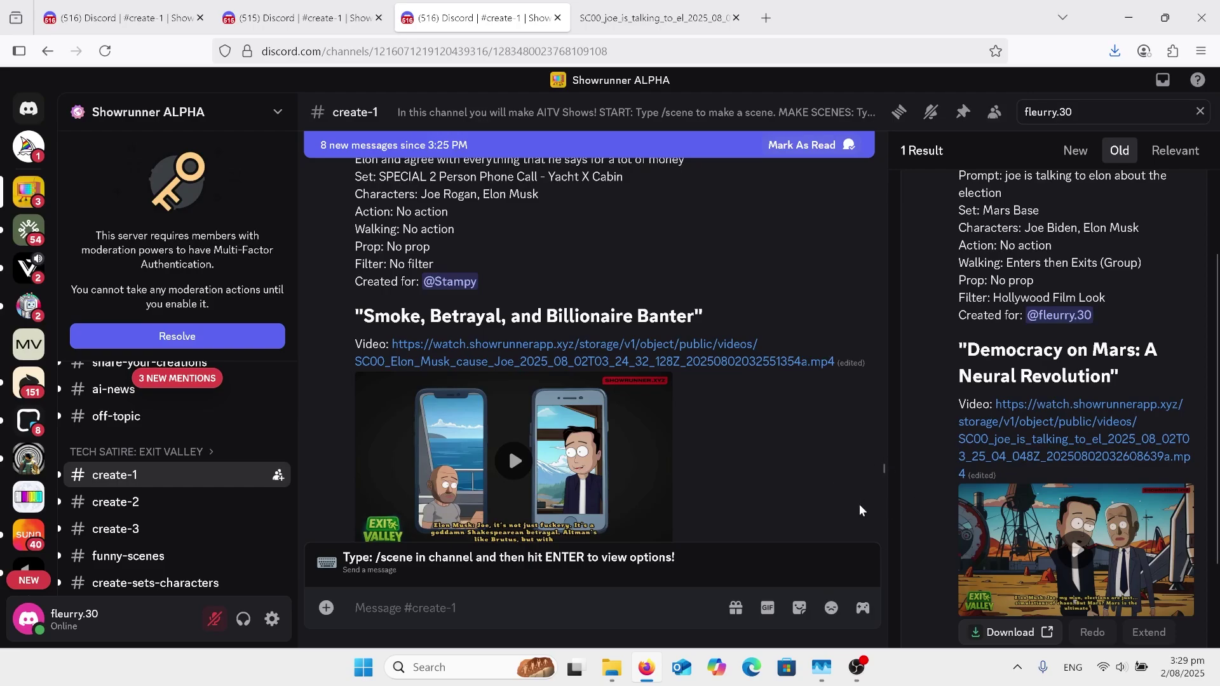
Scroll through the Mars Base script, browse the Set list, and close it with Mars Base kept
scroll(975, 508, "down", 2)
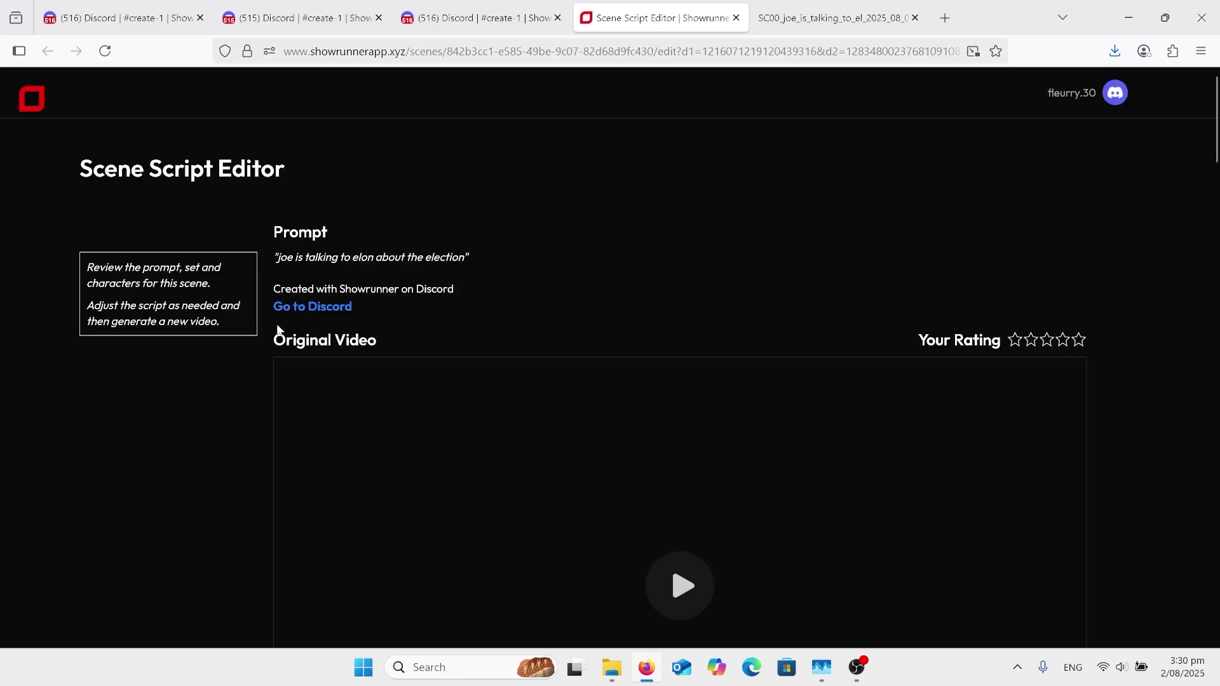
scroll(450, 425, "down", 6)
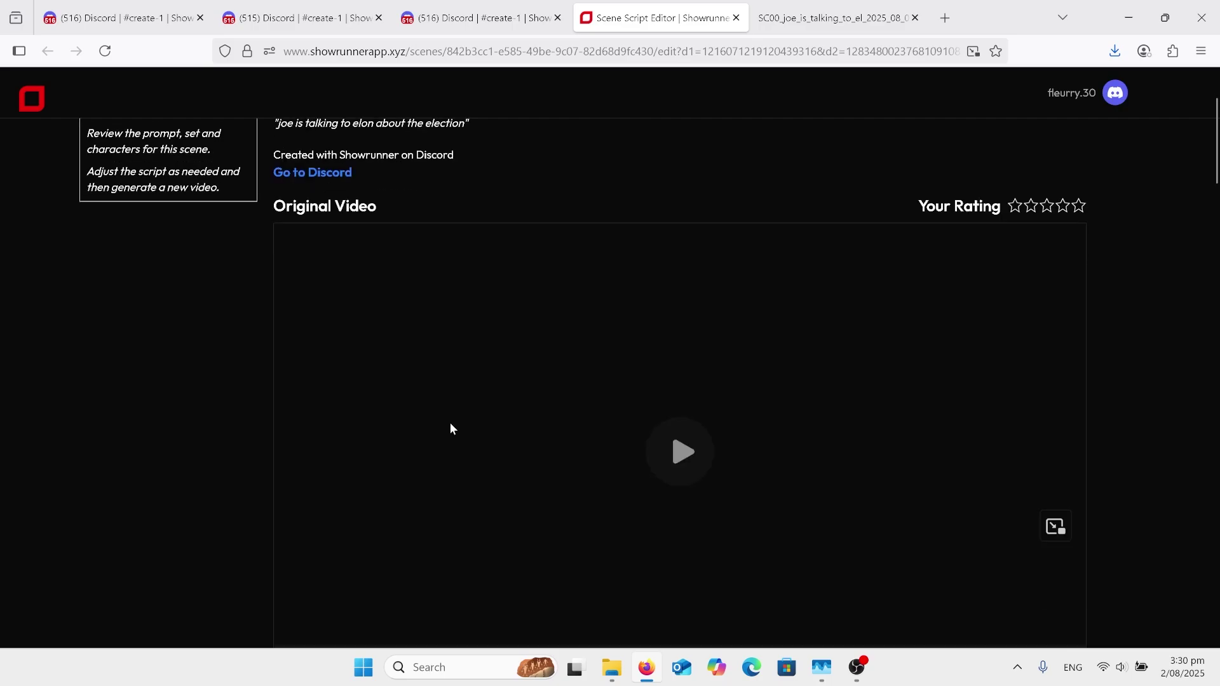
scroll(450, 425, "down", 10)
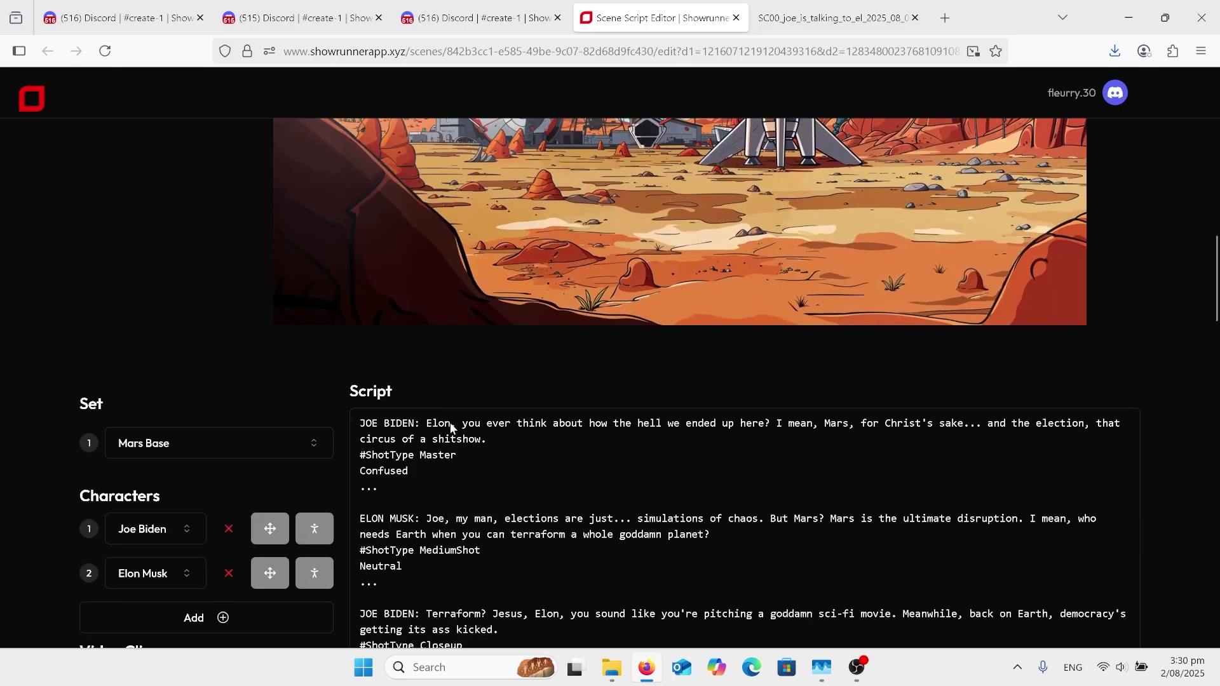
scroll(450, 423, "up", 2)
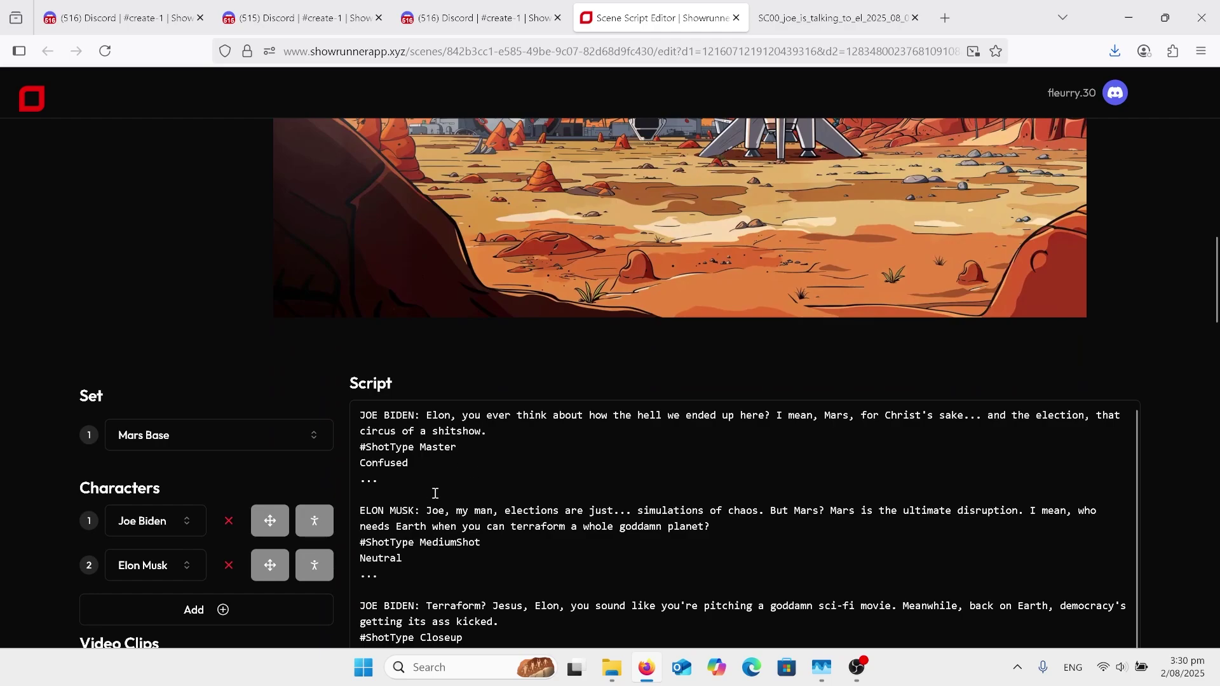
left_click(222, 446)
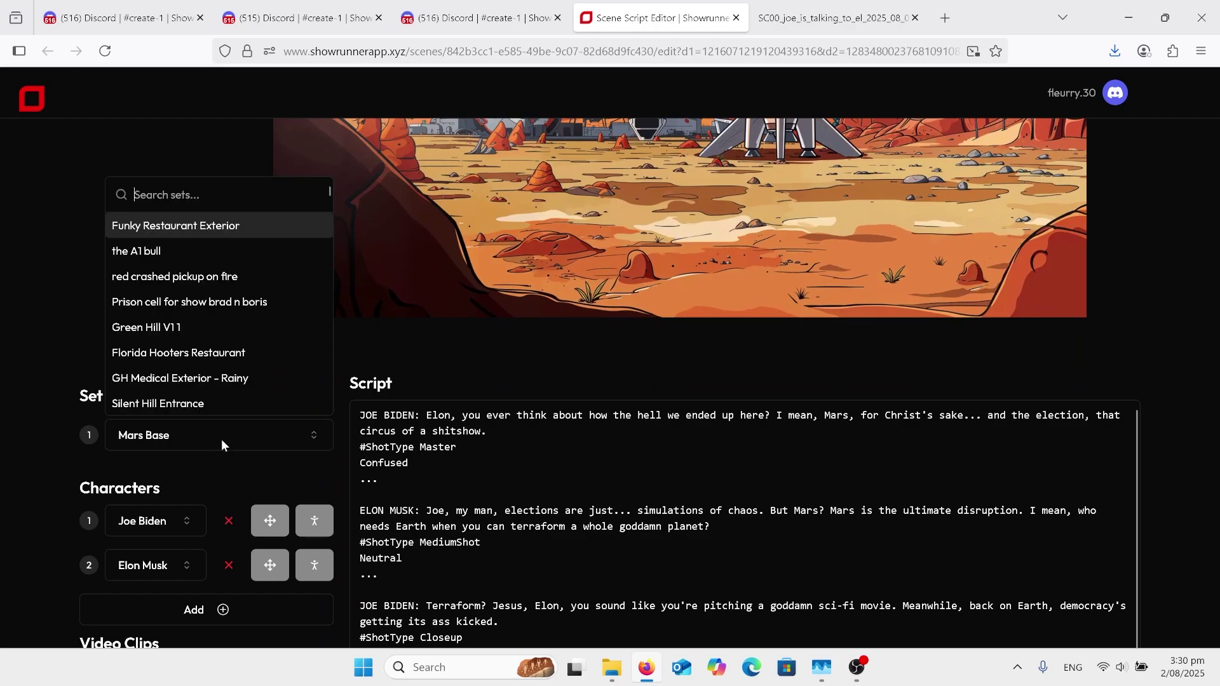
left_click(20, 474)
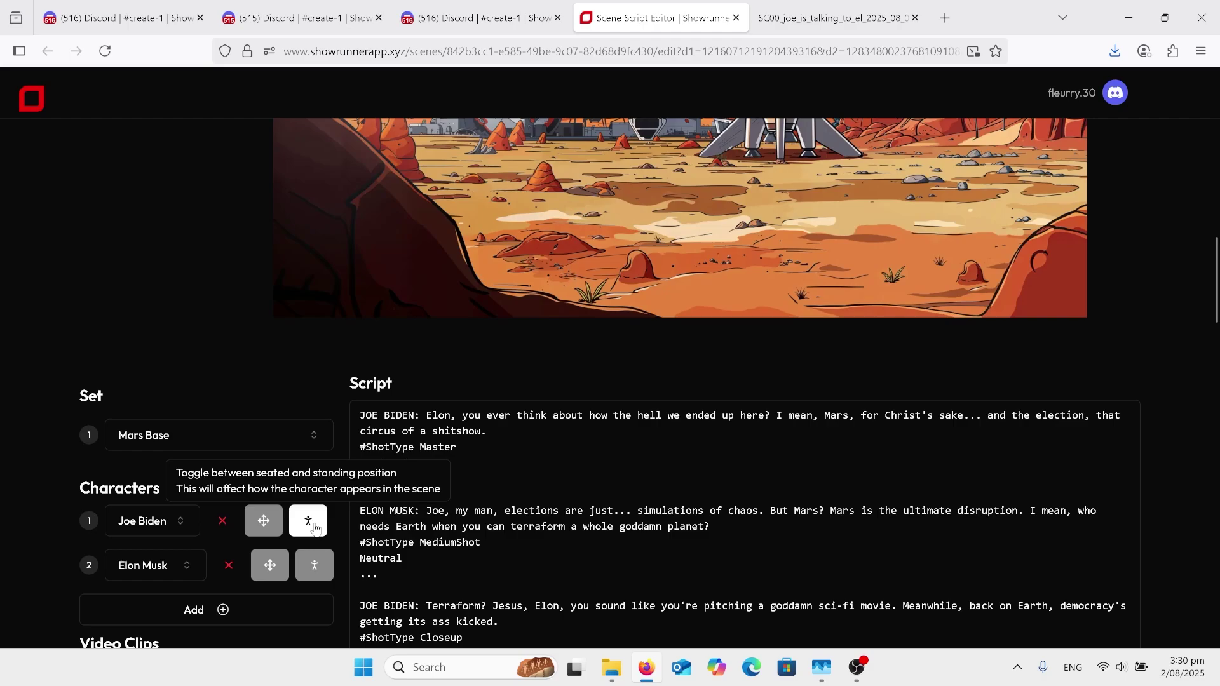
Check the characters' available Actions, then scroll down to the Options and Generate Video area
scroll(341, 496, "down", 3)
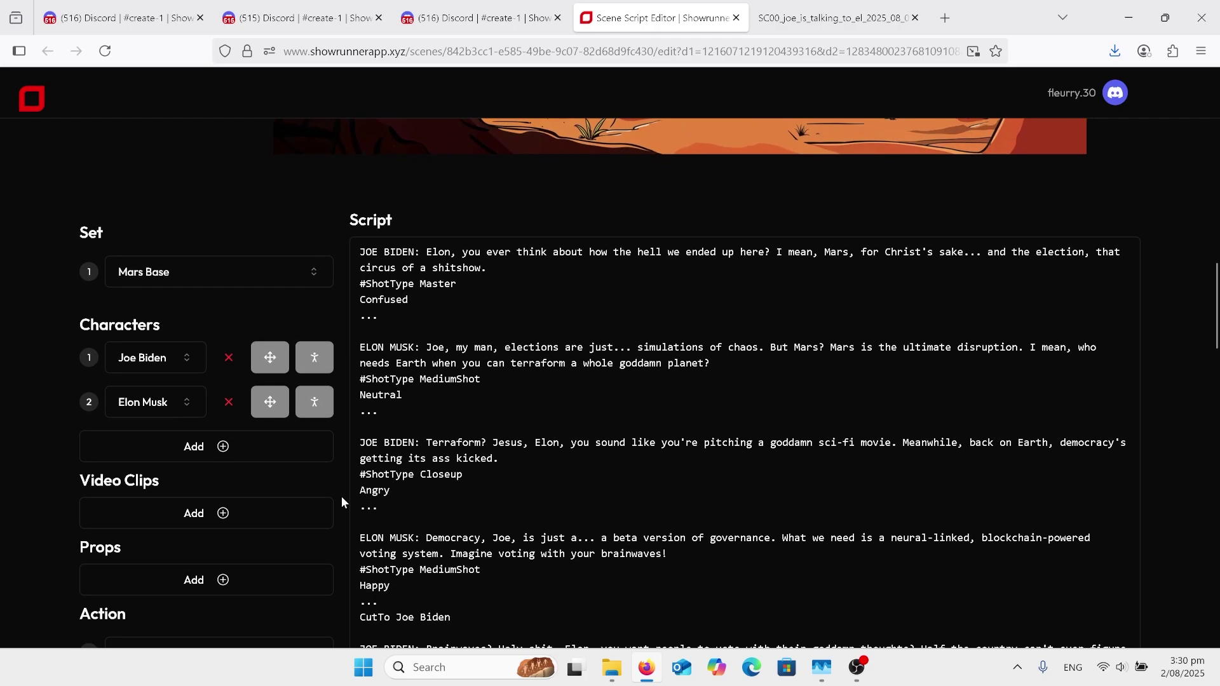
scroll(262, 462, "down", 2)
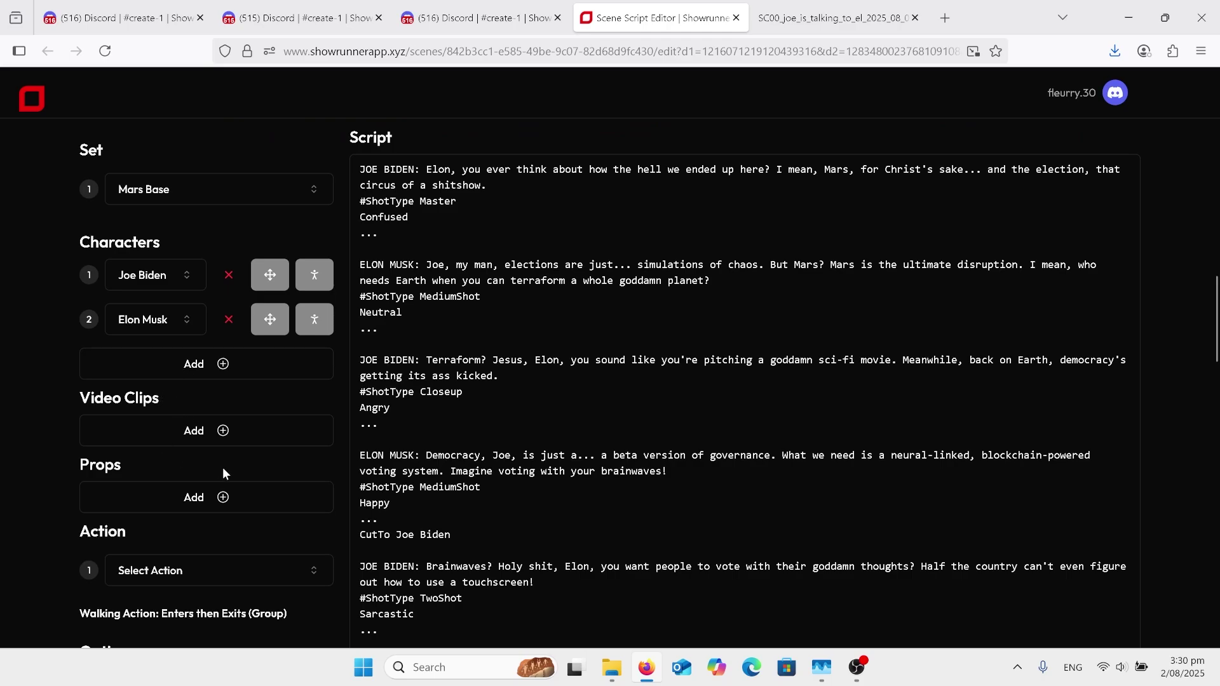
scroll(257, 470, "down", 2)
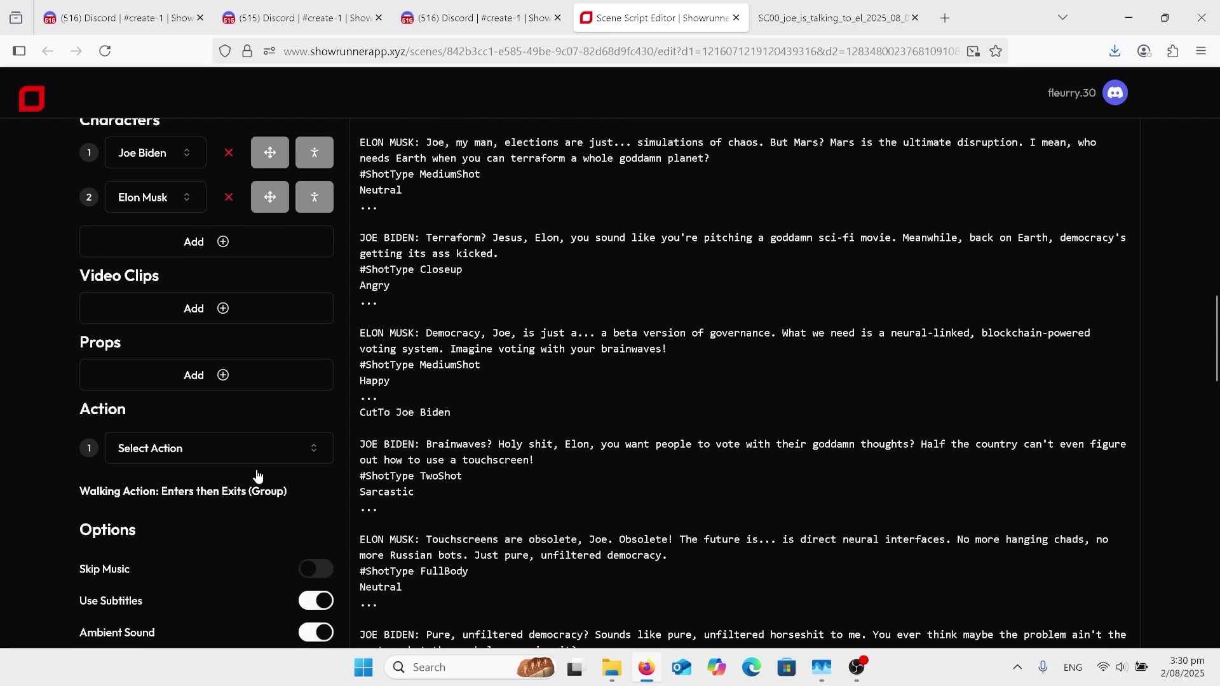
left_click(210, 452)
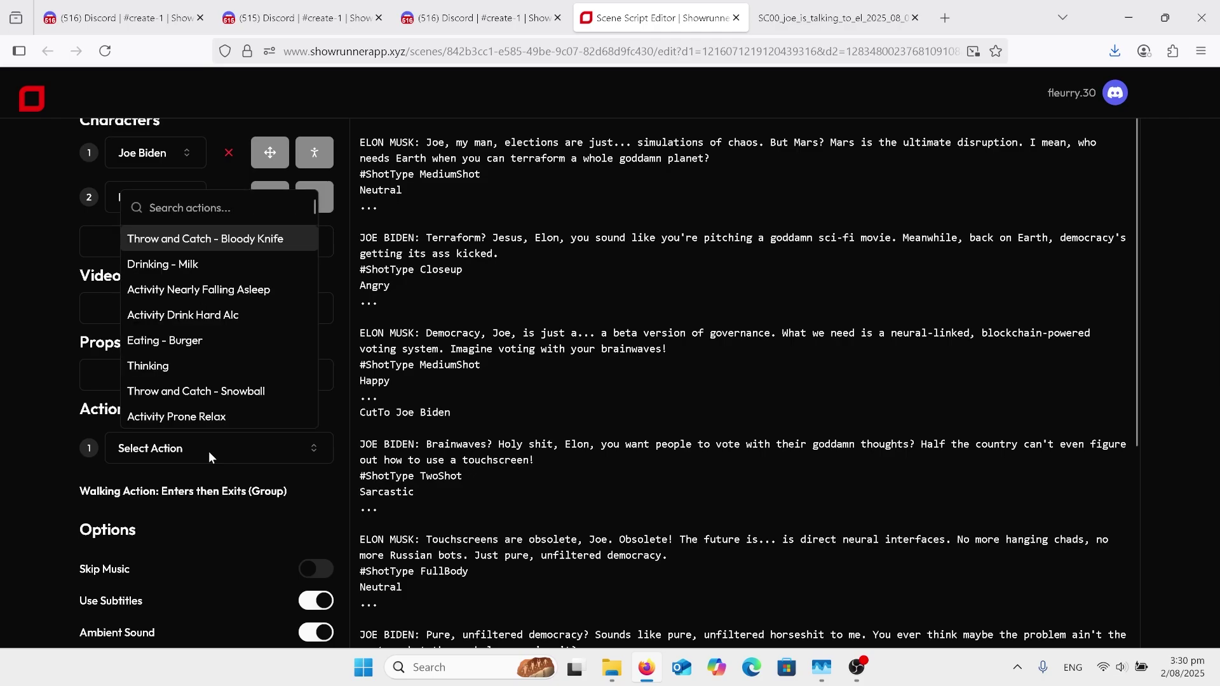
scroll(28, 395, "down", 1)
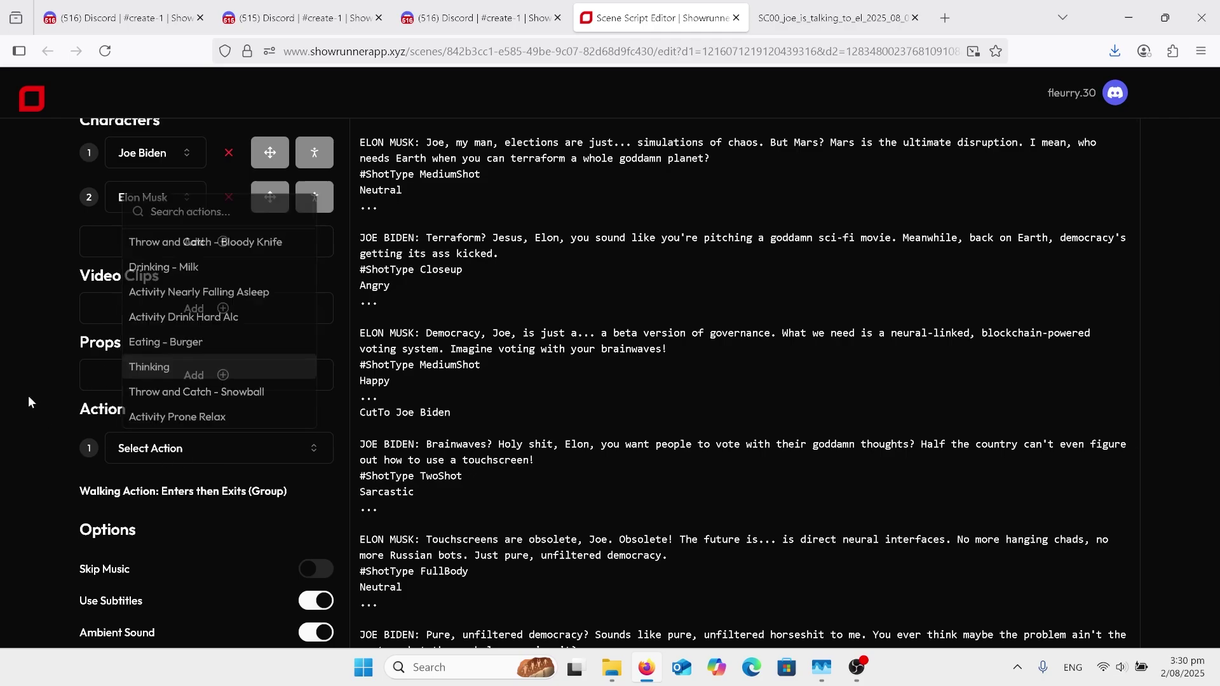
scroll(28, 396, "down", 2)
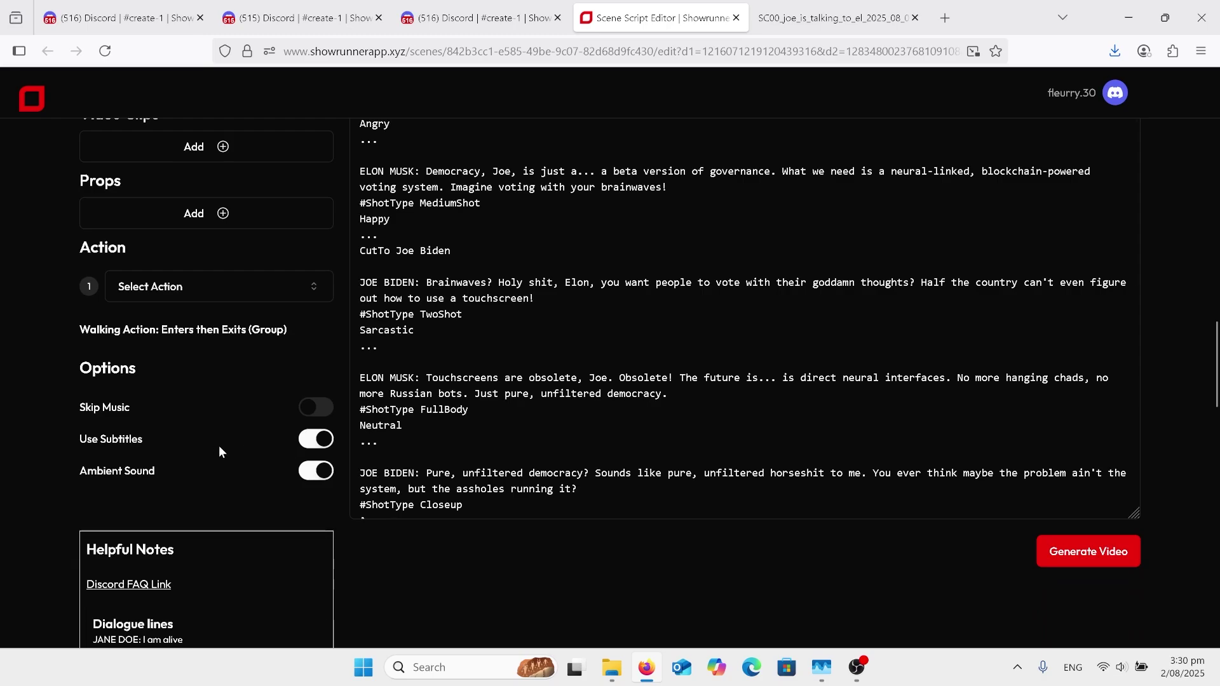
scroll(232, 455, "down", 1)
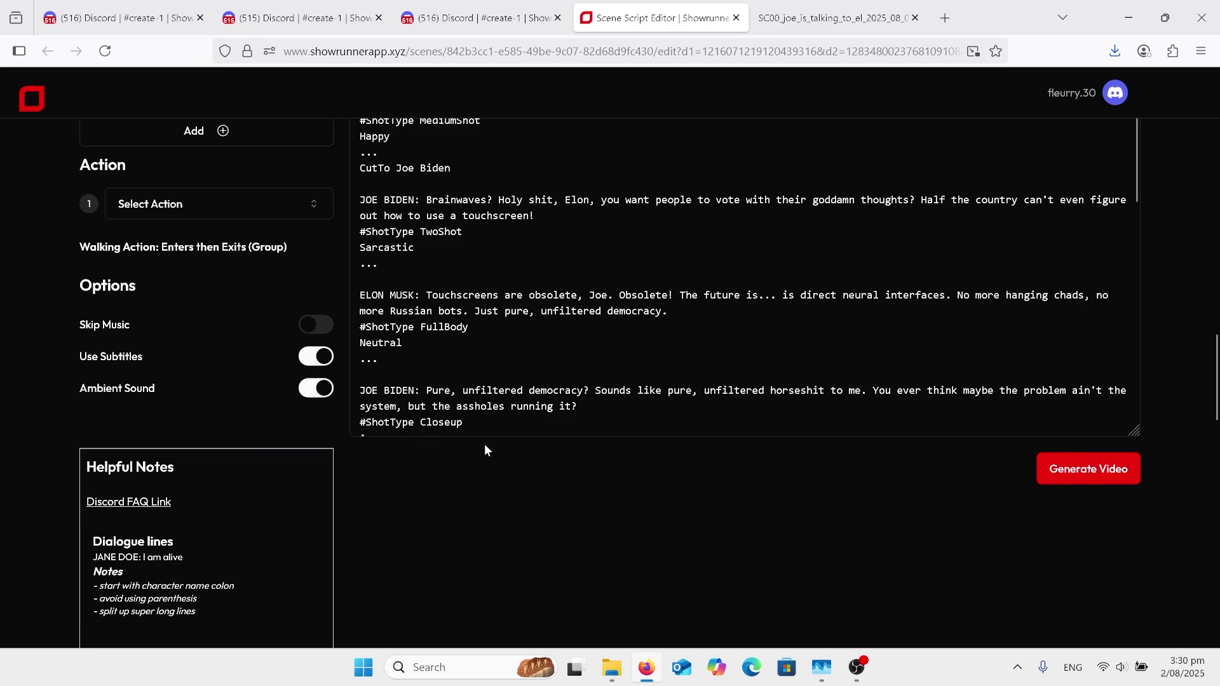
scroll(485, 445, "down", 1)
scroll(484, 443, "down", 5)
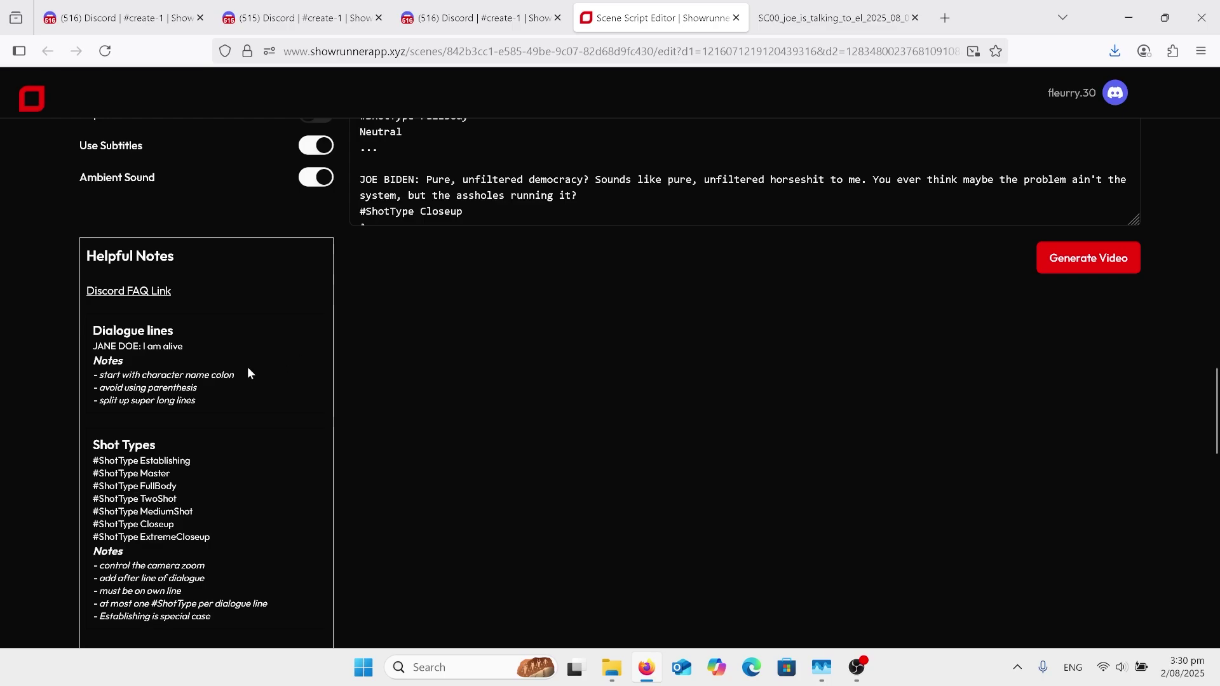
scroll(247, 368, "down", 1)
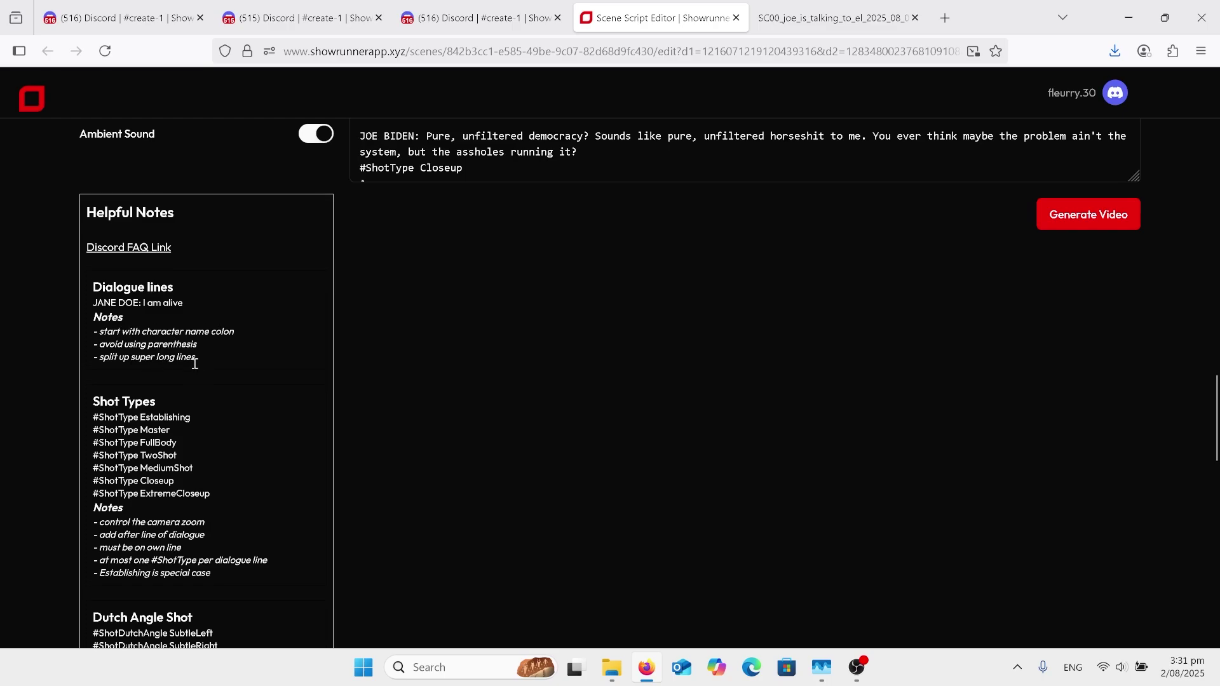
scroll(194, 364, "down", 2)
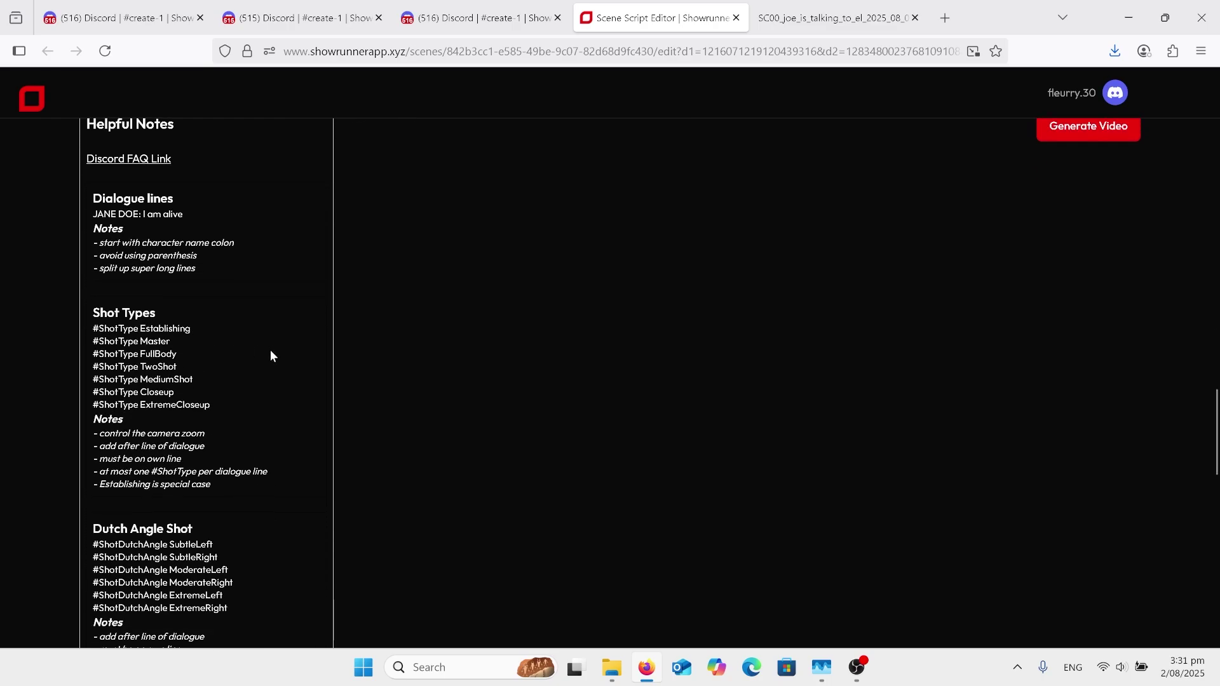
scroll(271, 355, "up", 6)
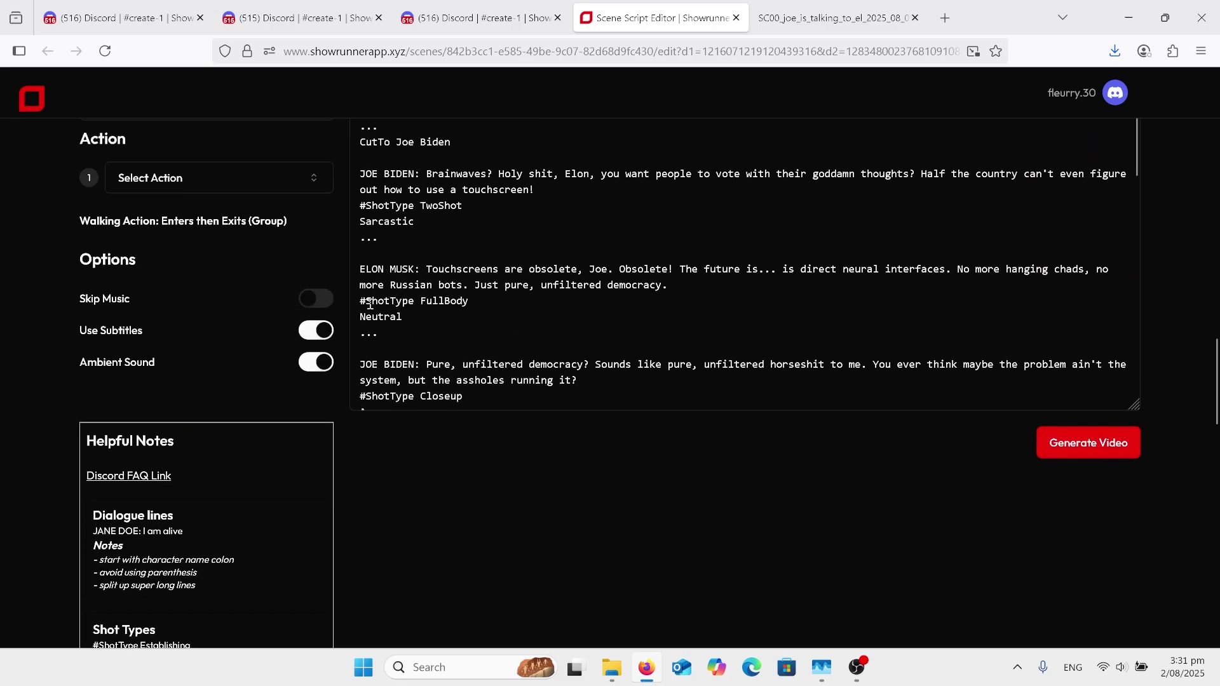
scroll(249, 440, "down", 4)
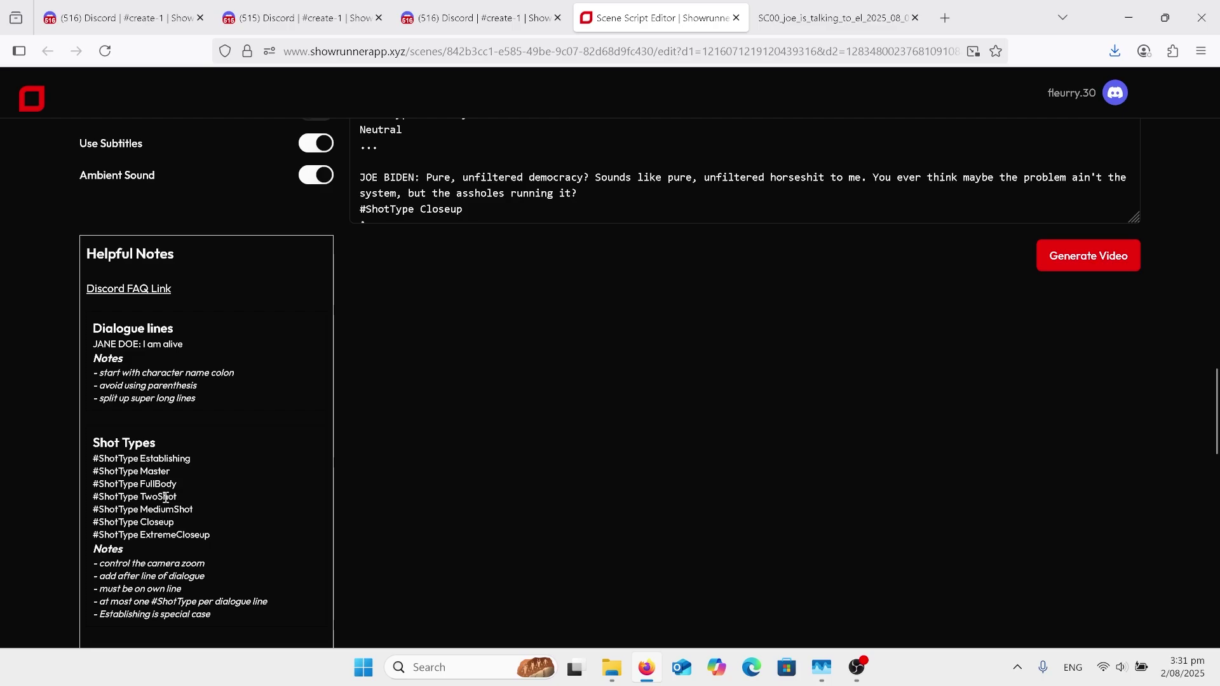
scroll(161, 543, "down", 2)
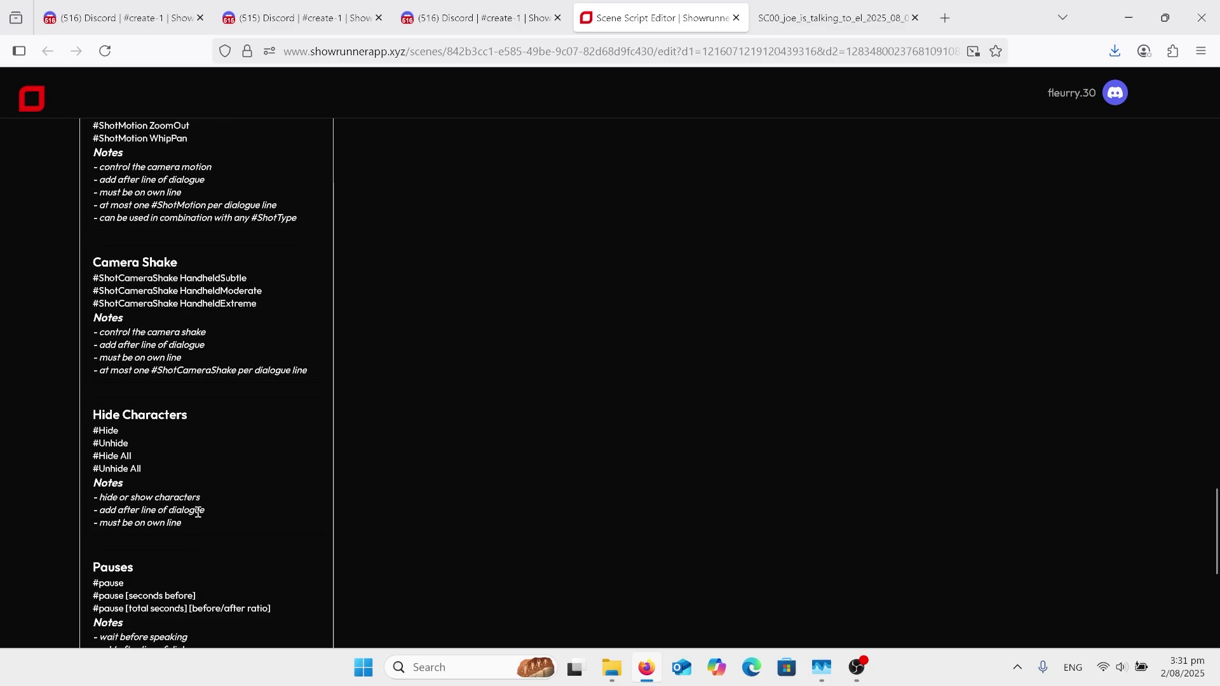
scroll(197, 511, "down", 4)
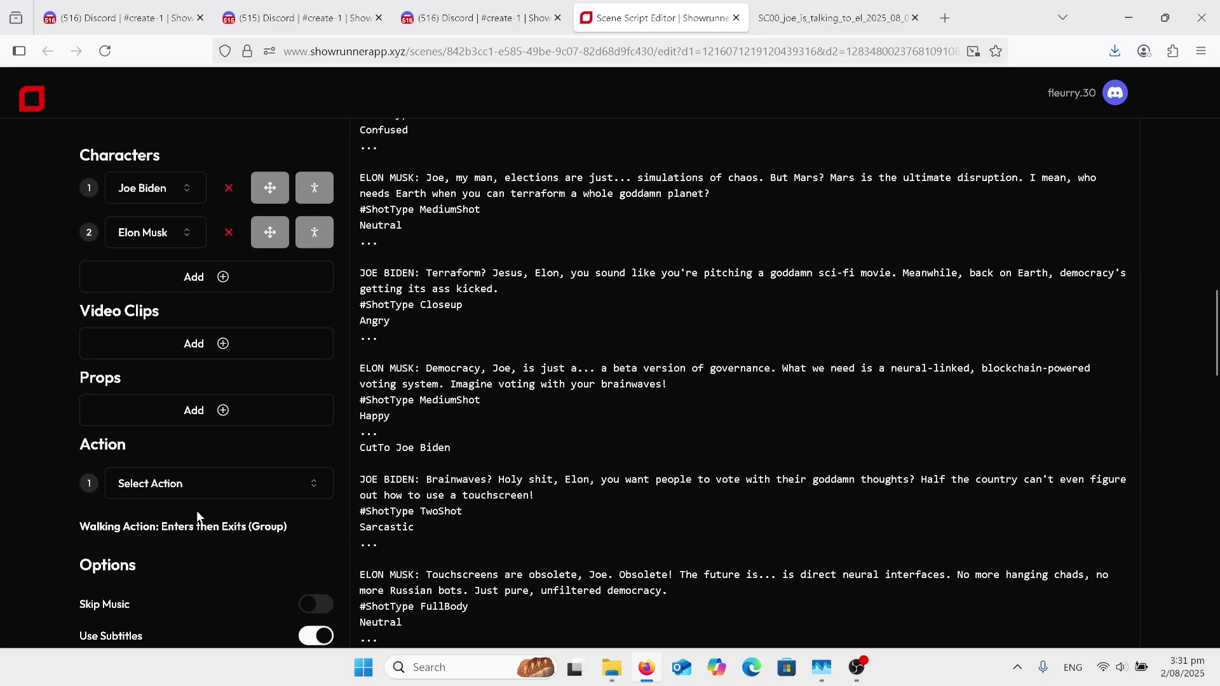
scroll(197, 516, "up", 10)
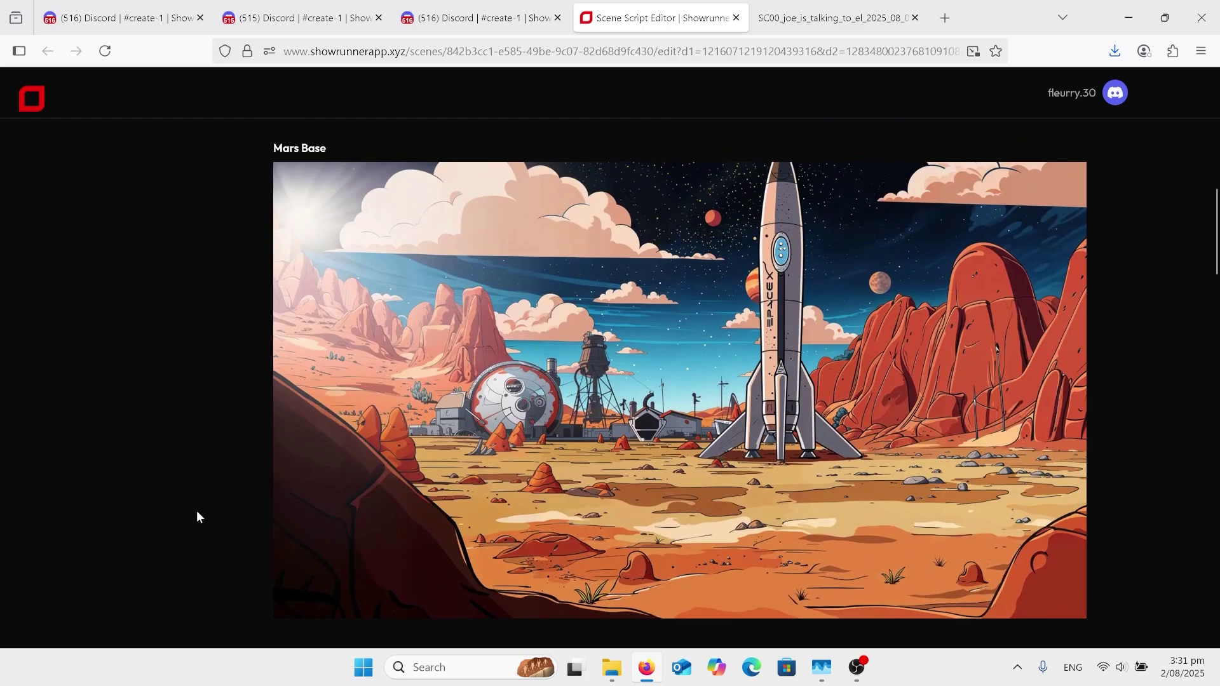
scroll(197, 516, "up", 5)
In Discord's scene post, open the Extend and Redo forms and close both without submitting
key("ctrl+shift+Tab")
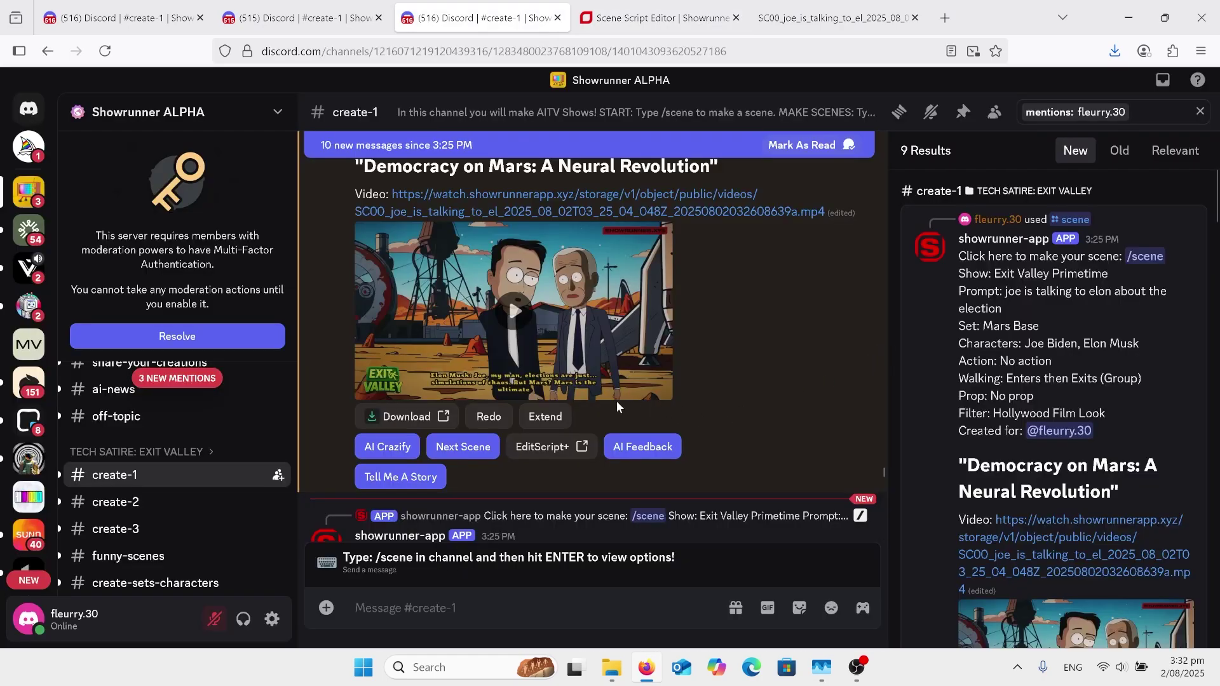
left_click(545, 419)
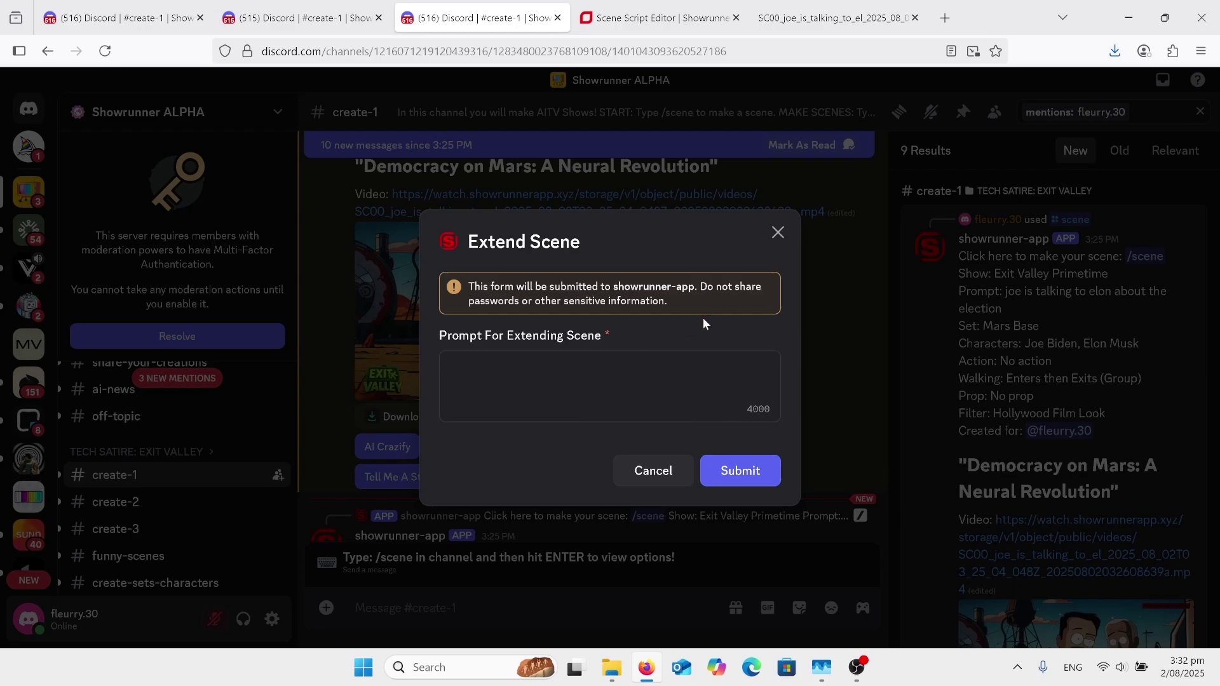
left_click(778, 234)
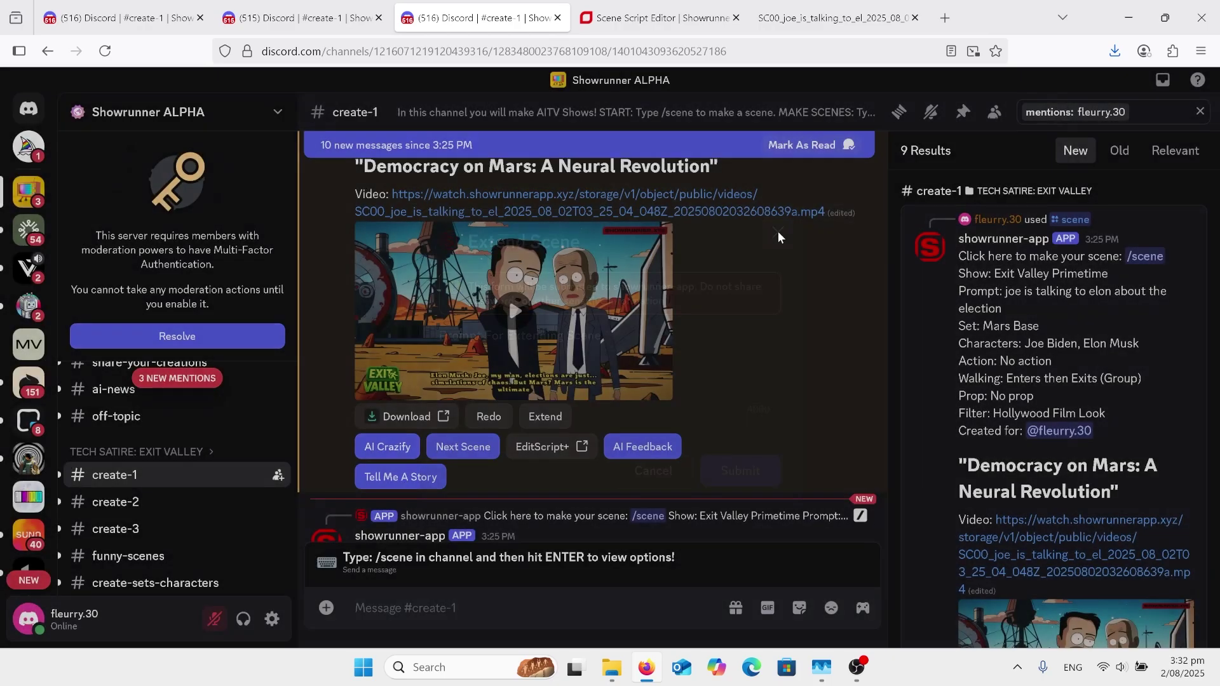
left_click(483, 417)
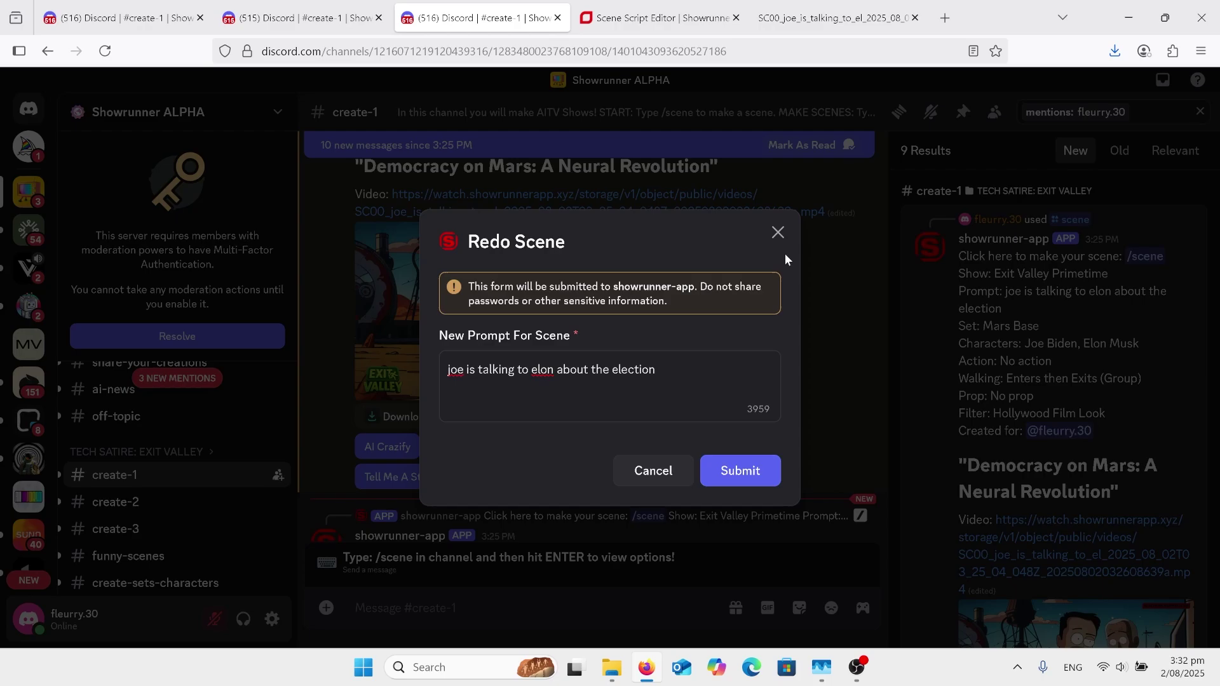
left_click(777, 235)
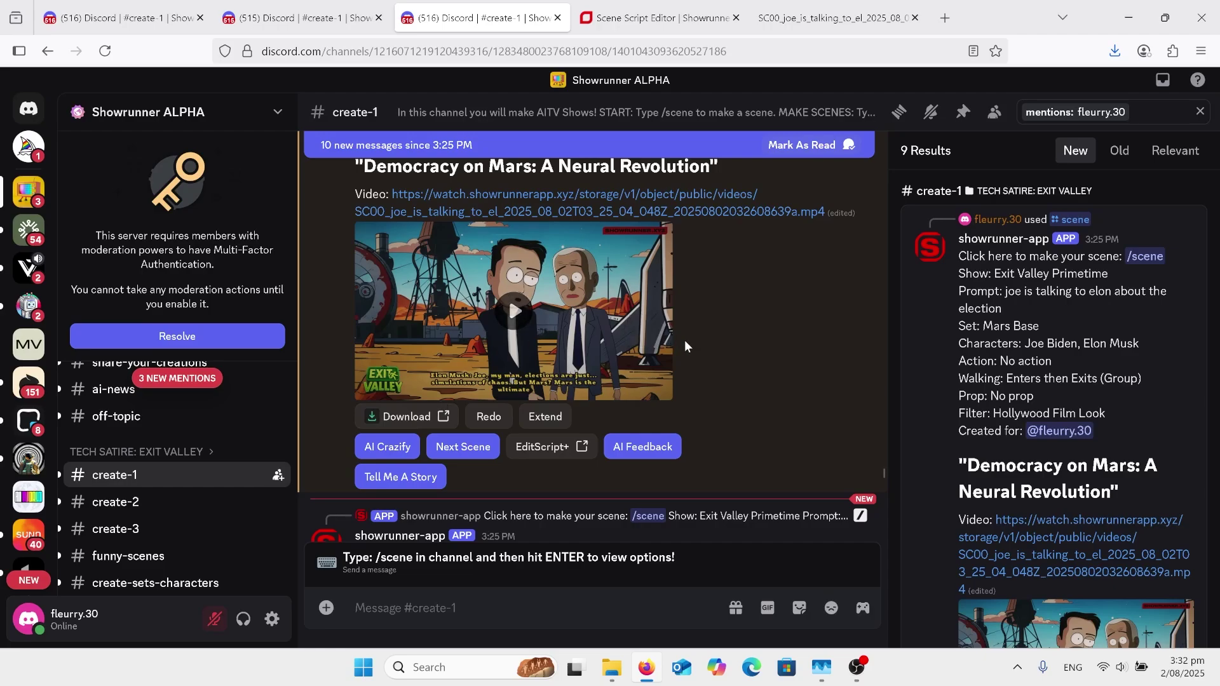
Scroll through the create-1 channel's scene messages
scroll(739, 345, "down", 3)
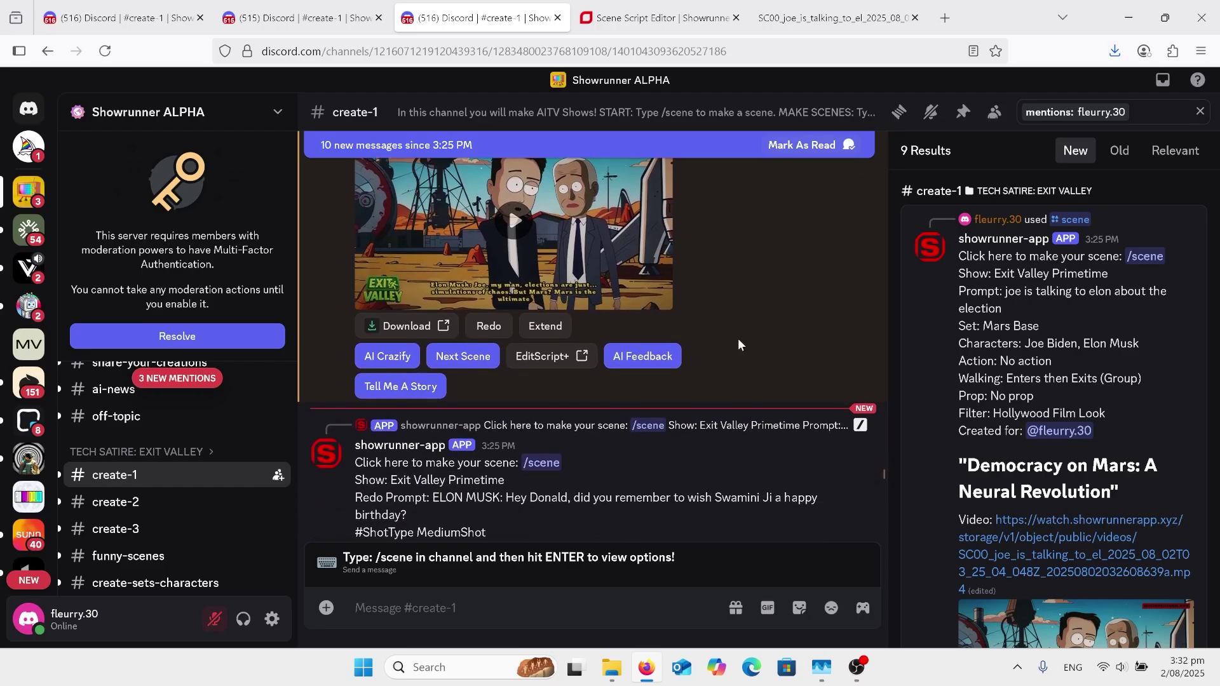
scroll(739, 345, "down", 5)
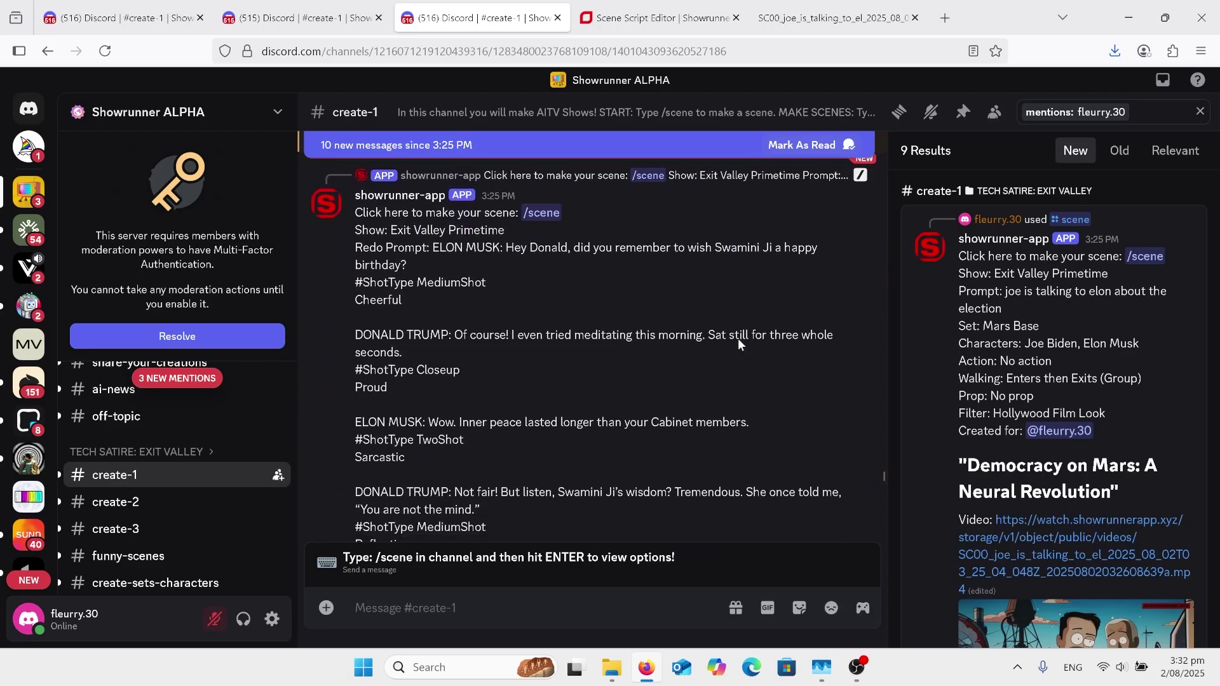
mouse_move(119, 536)
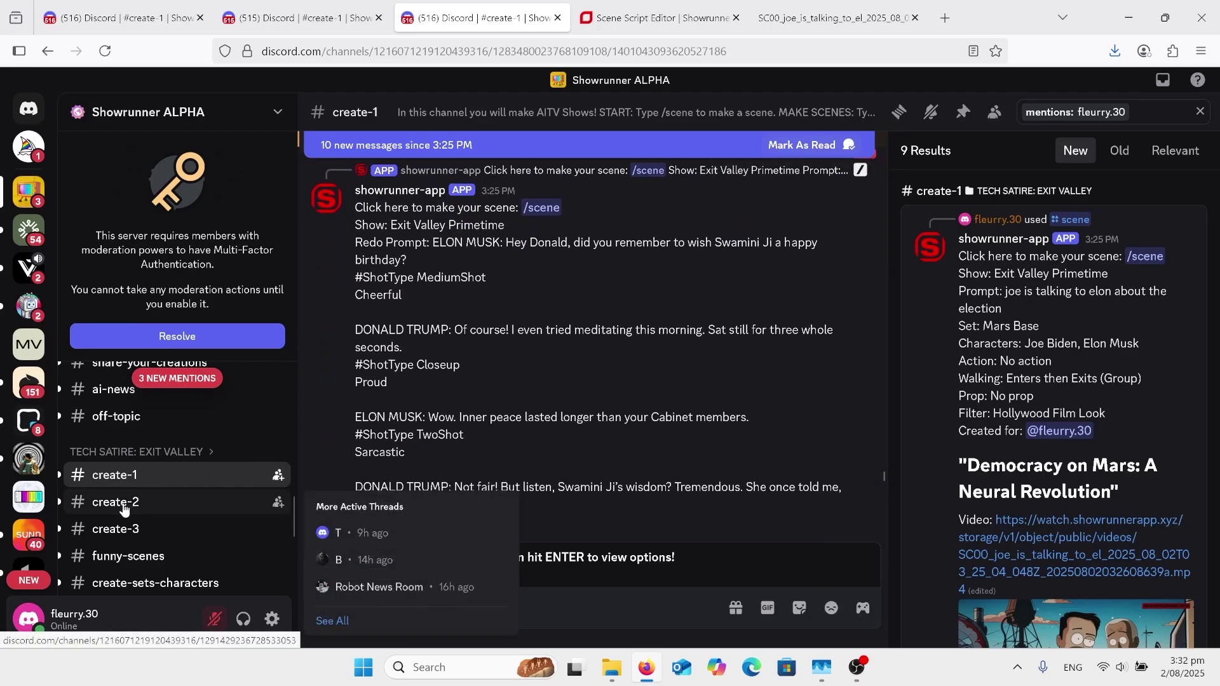
scroll(152, 508, "down", 3)
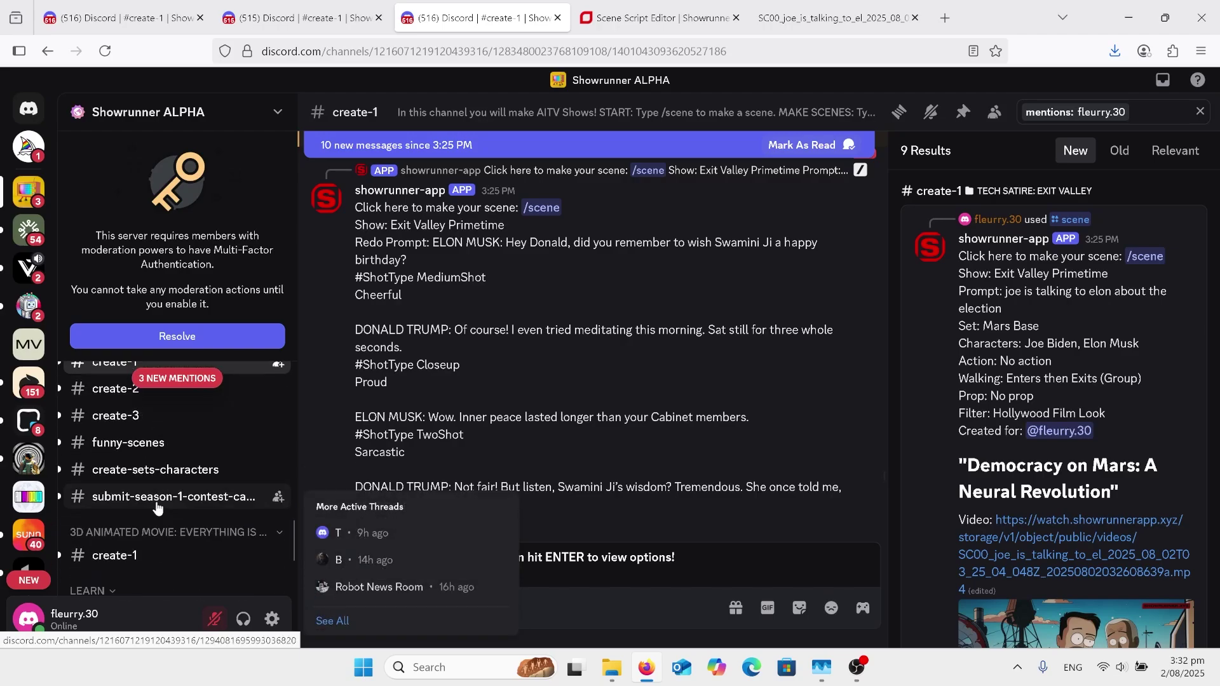
scroll(157, 501, "down", 2)
scroll(156, 501, "up", 6)
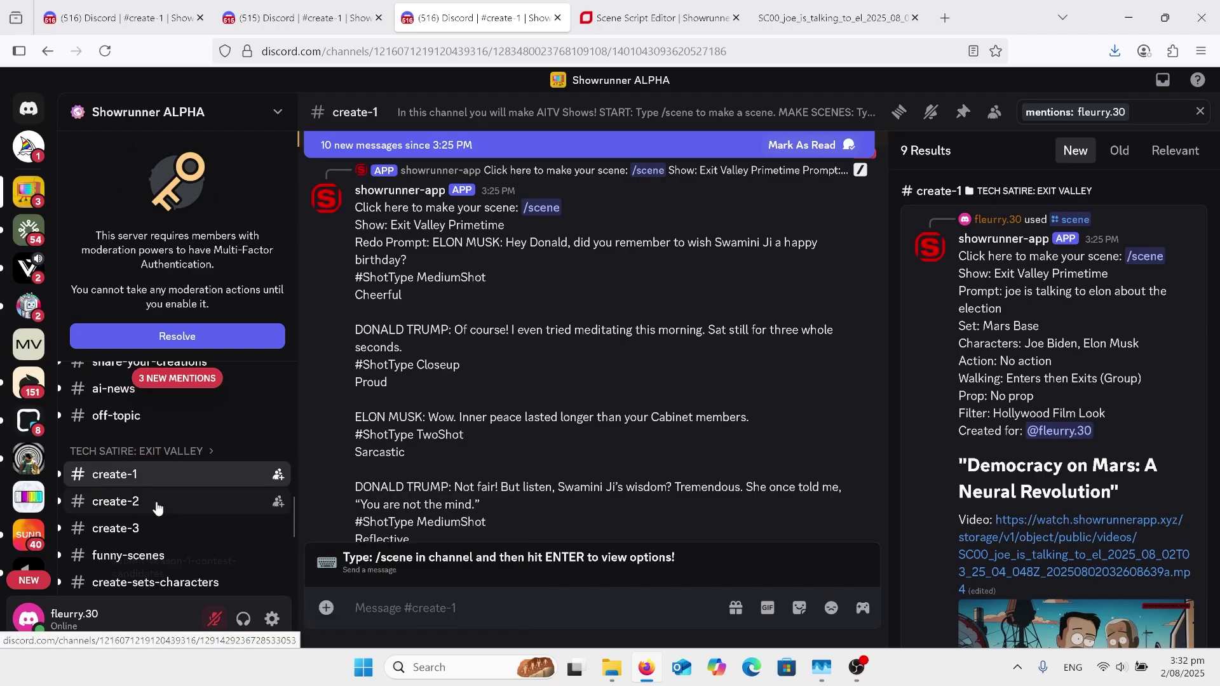
mouse_move(157, 502)
scroll(514, 329, "up", 5)
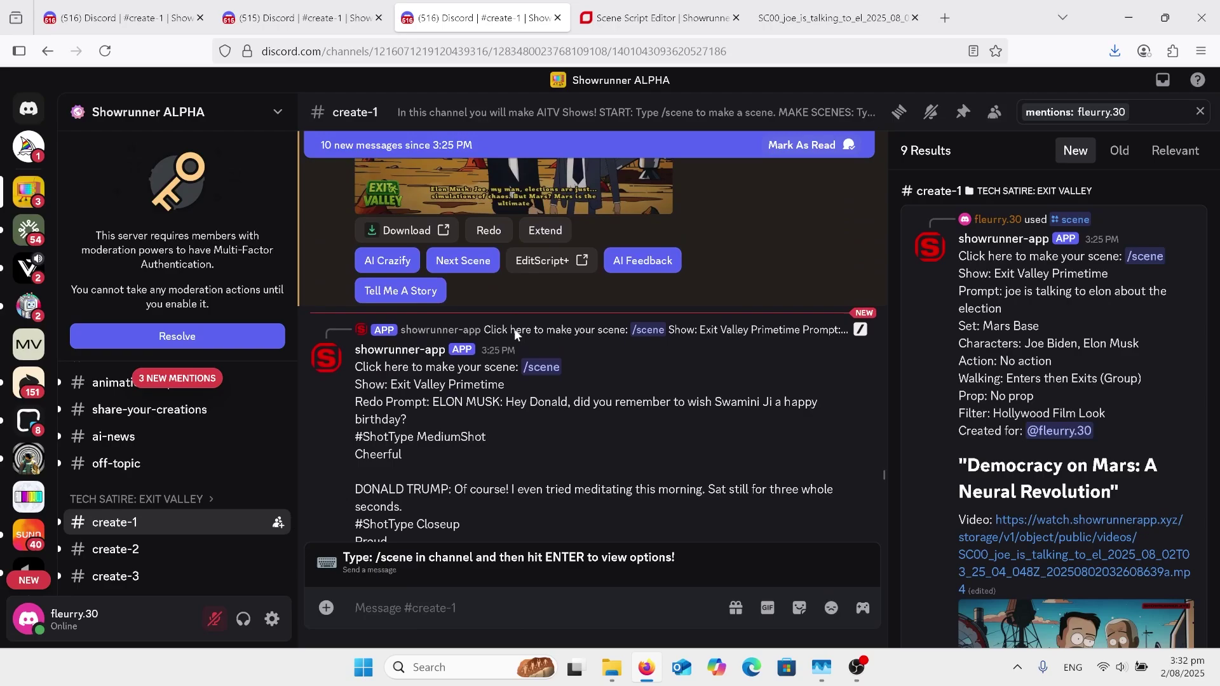
scroll(515, 334, "up", 2)
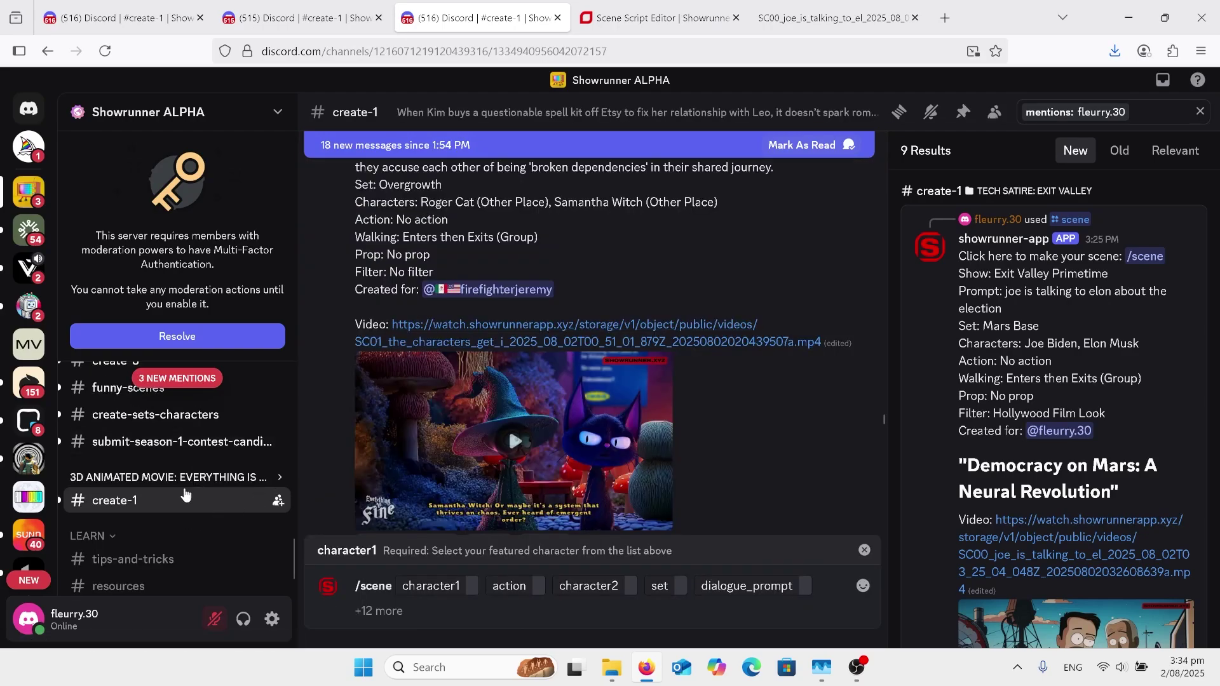
Play the Overgrowth scene video with Samantha Witch and Roger Cat in create-1
scroll(169, 486, "up", 3)
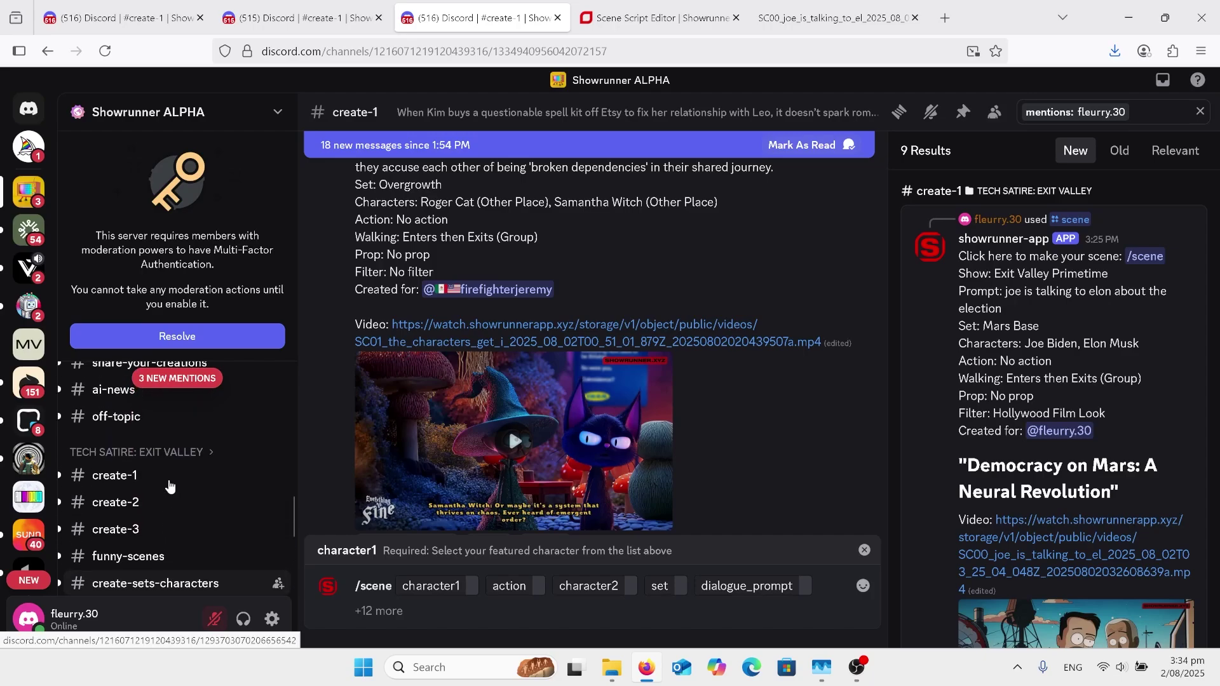
scroll(169, 486, "down", 3)
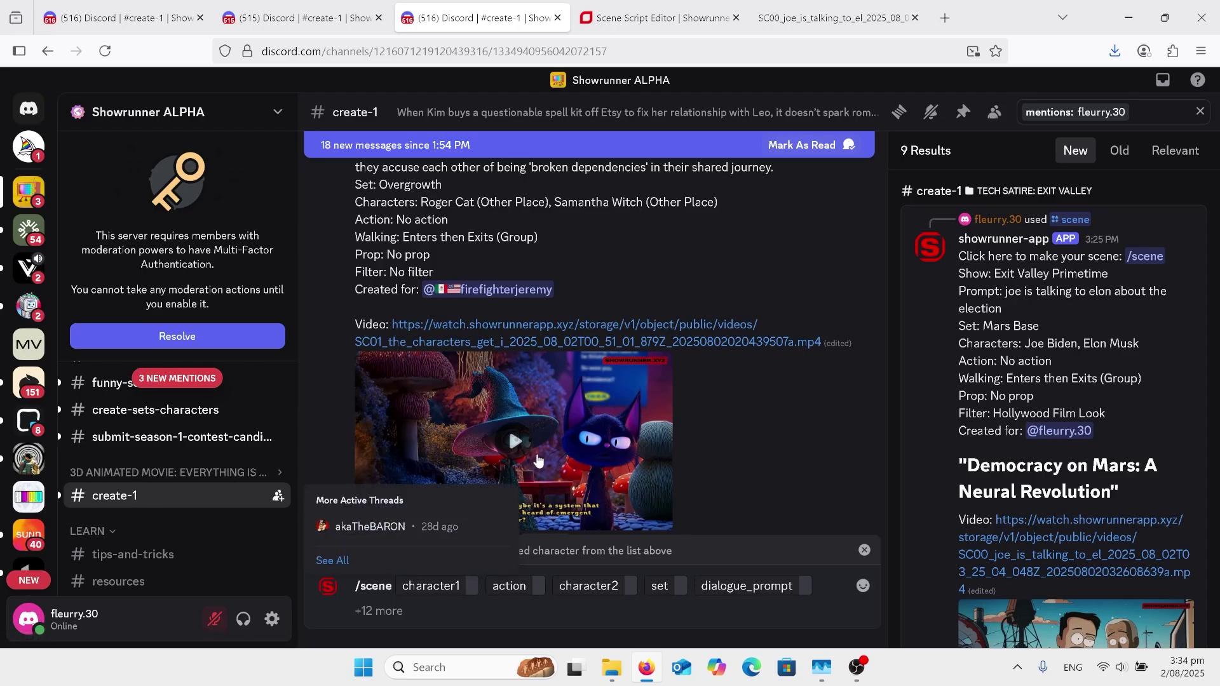
left_click(520, 450)
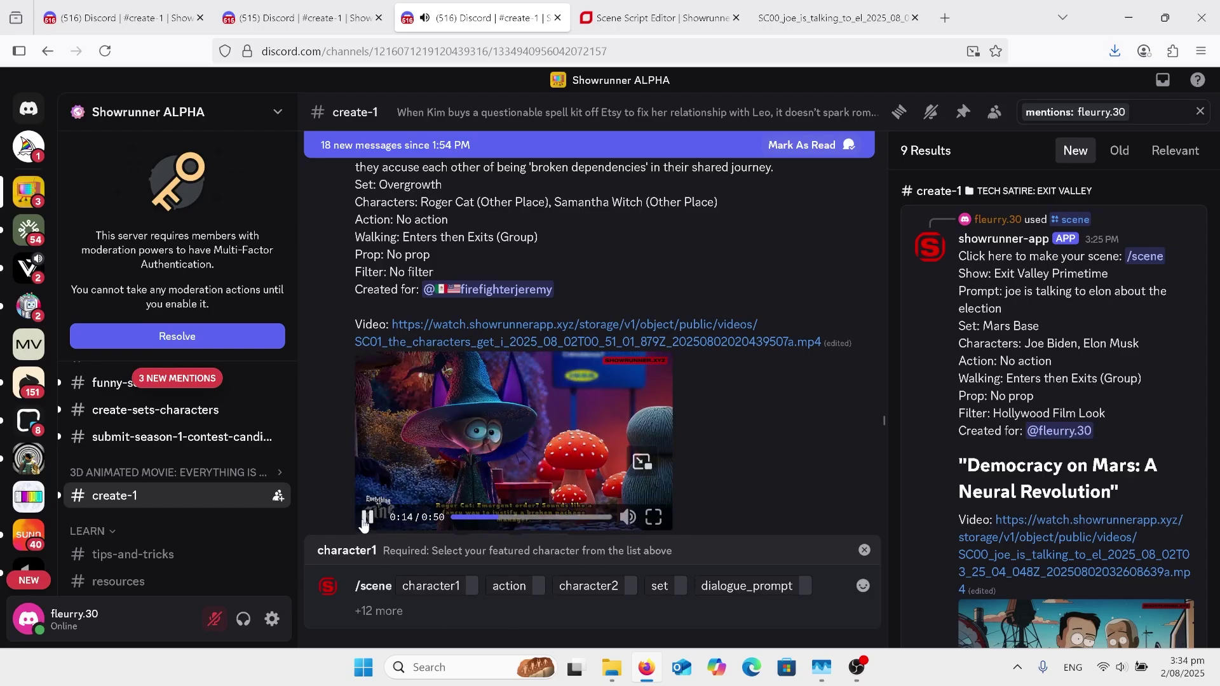
left_click(366, 518)
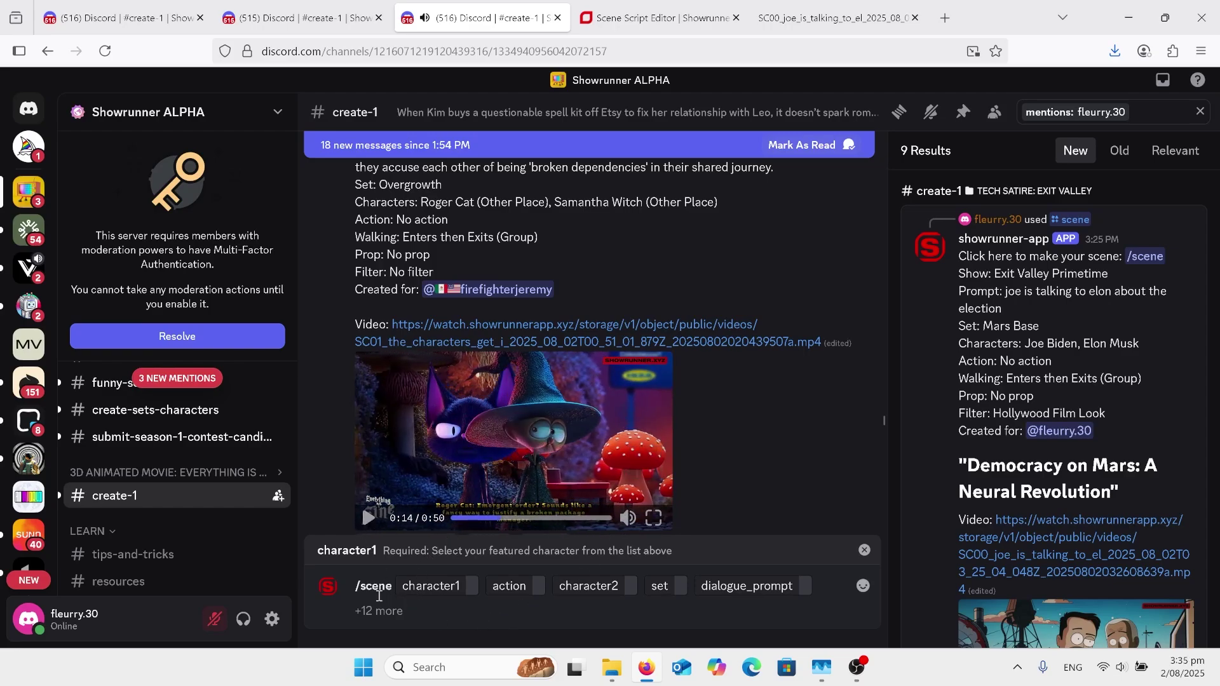
left_click(467, 588)
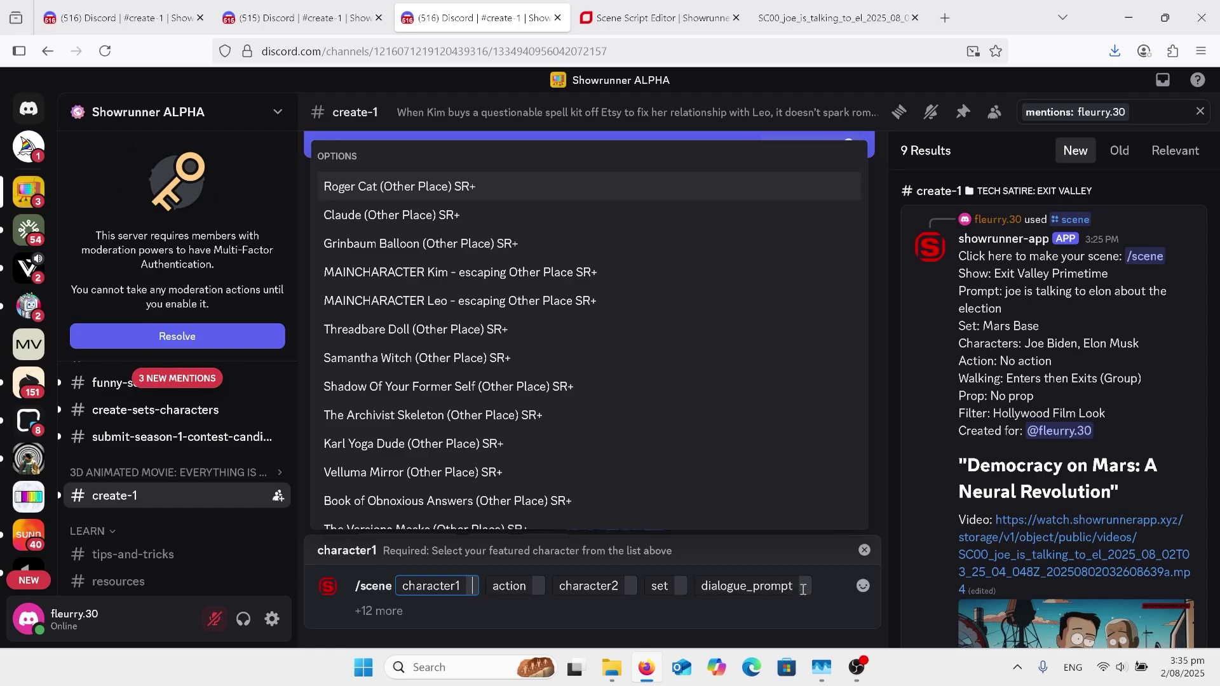
scroll(704, 514, "down", 1)
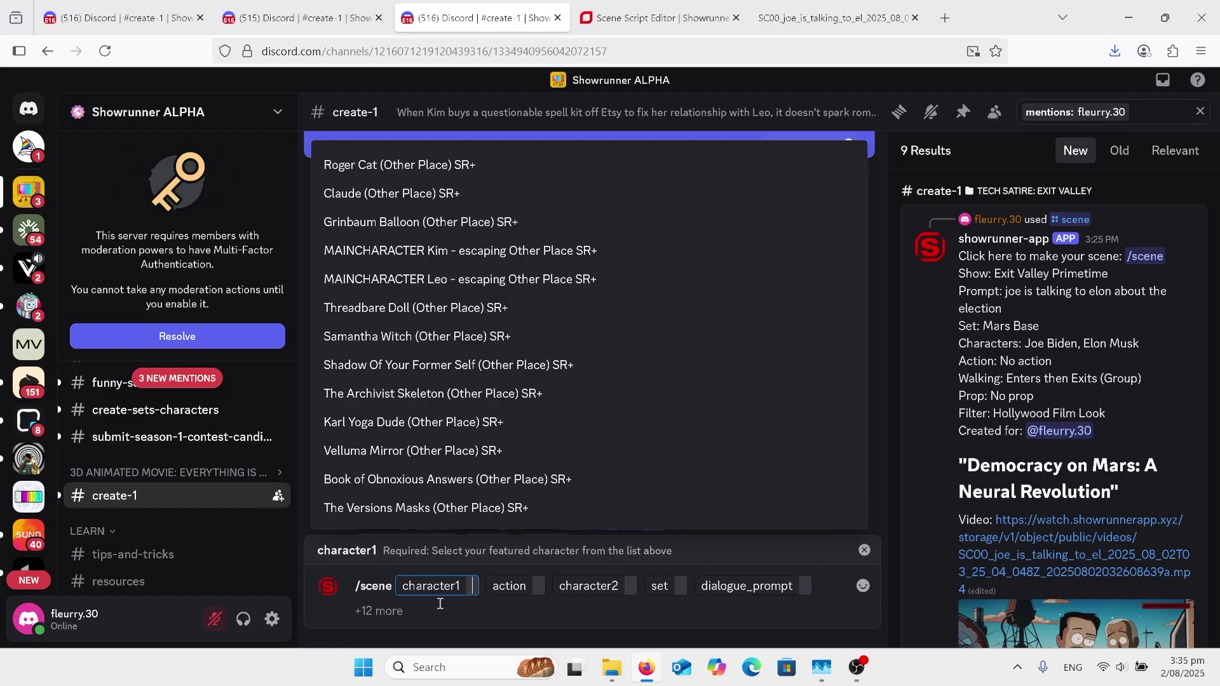
left_click(314, 605)
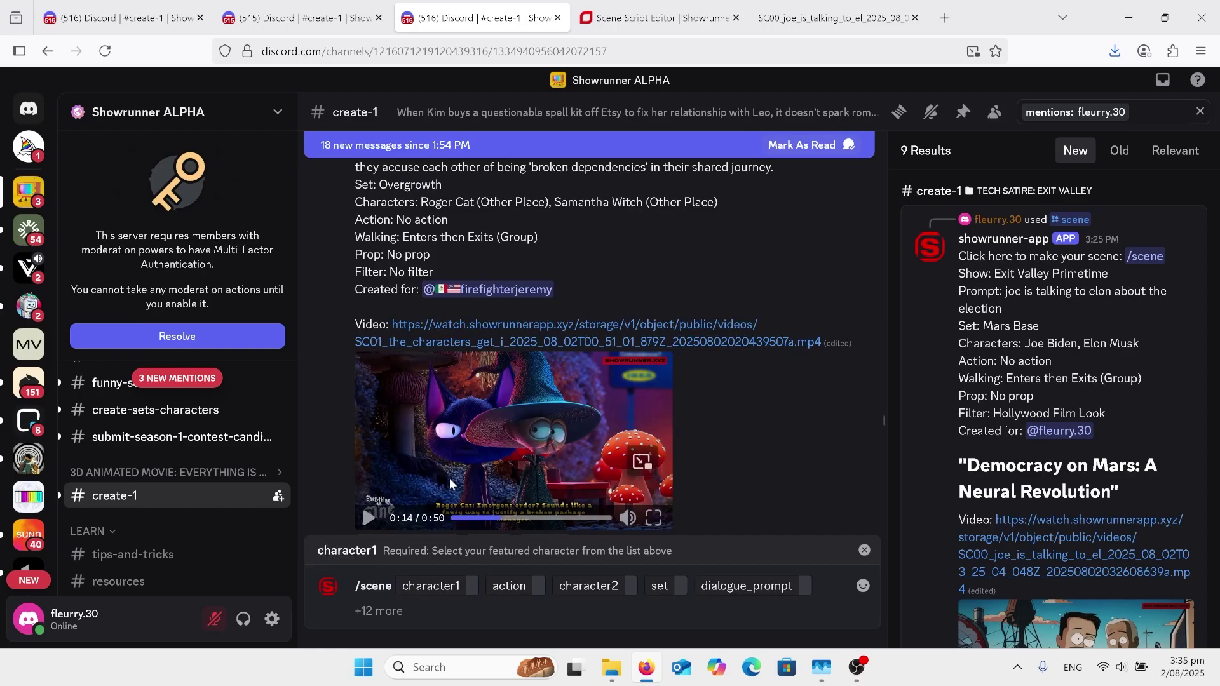
scroll(482, 451, "down", 3)
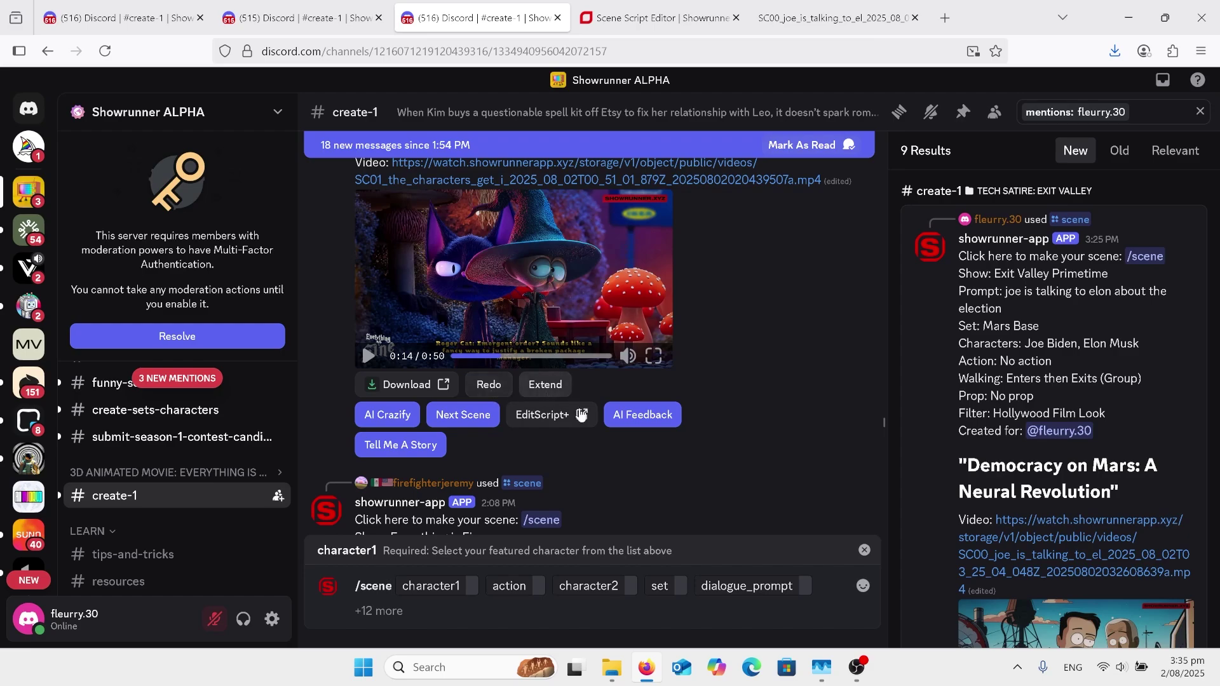
scroll(568, 454, "down", 1)
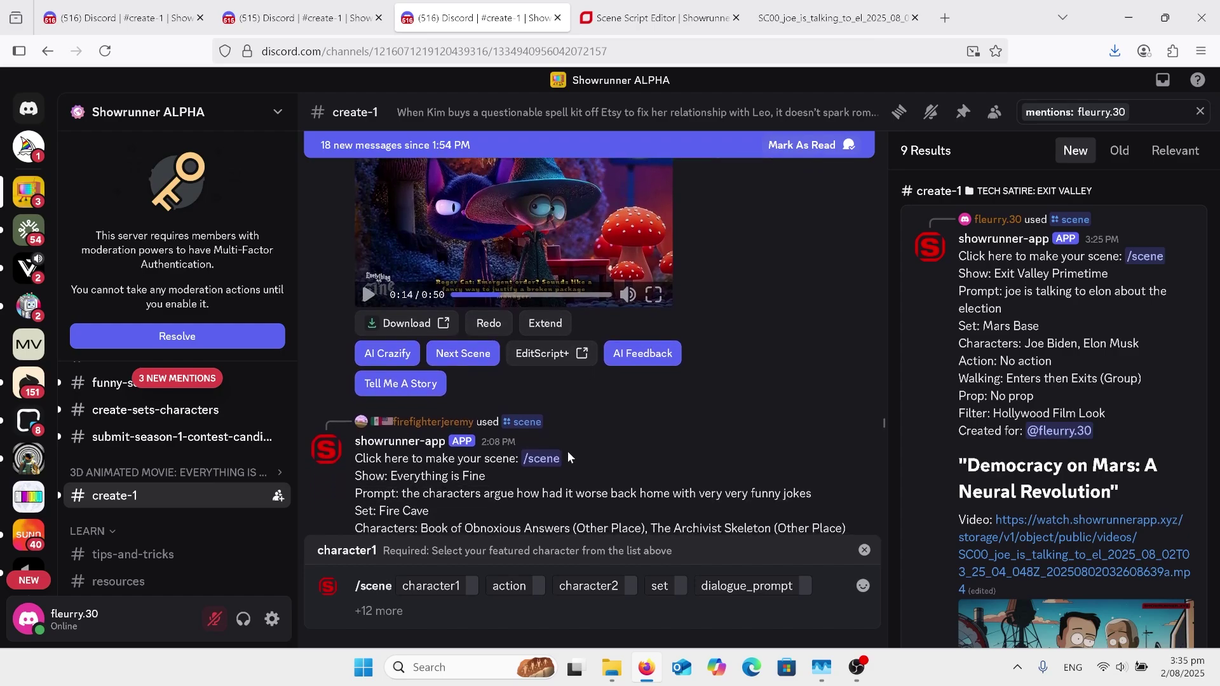
scroll(566, 451, "down", 1)
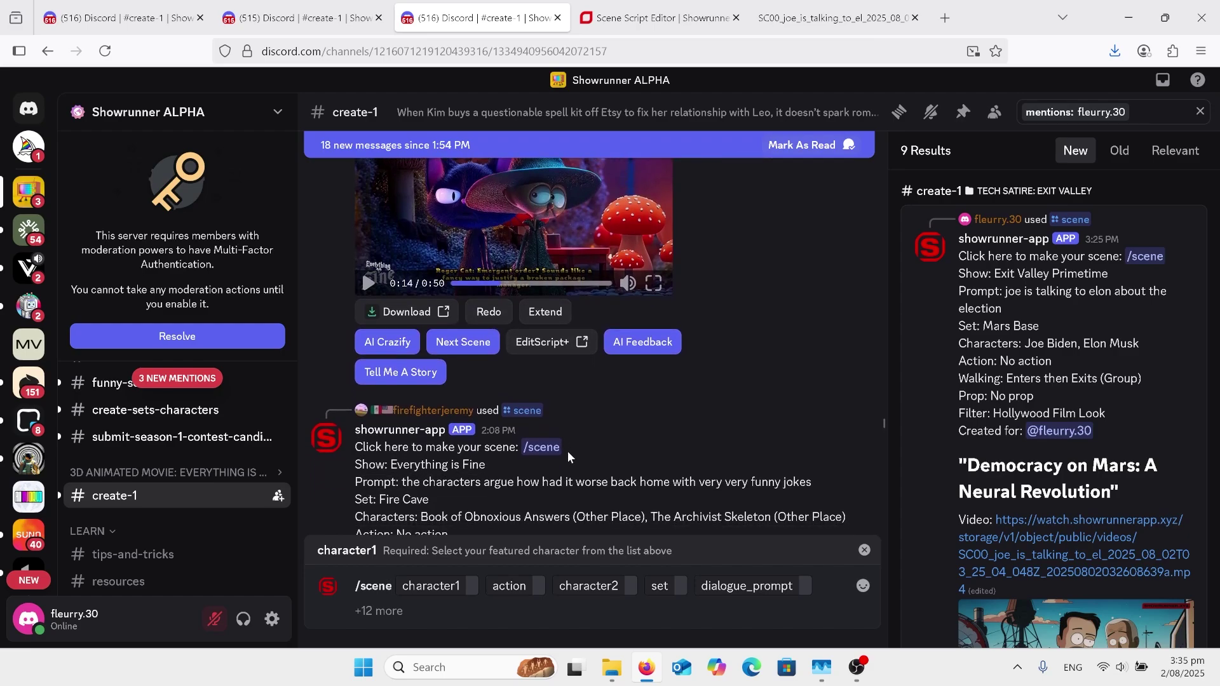